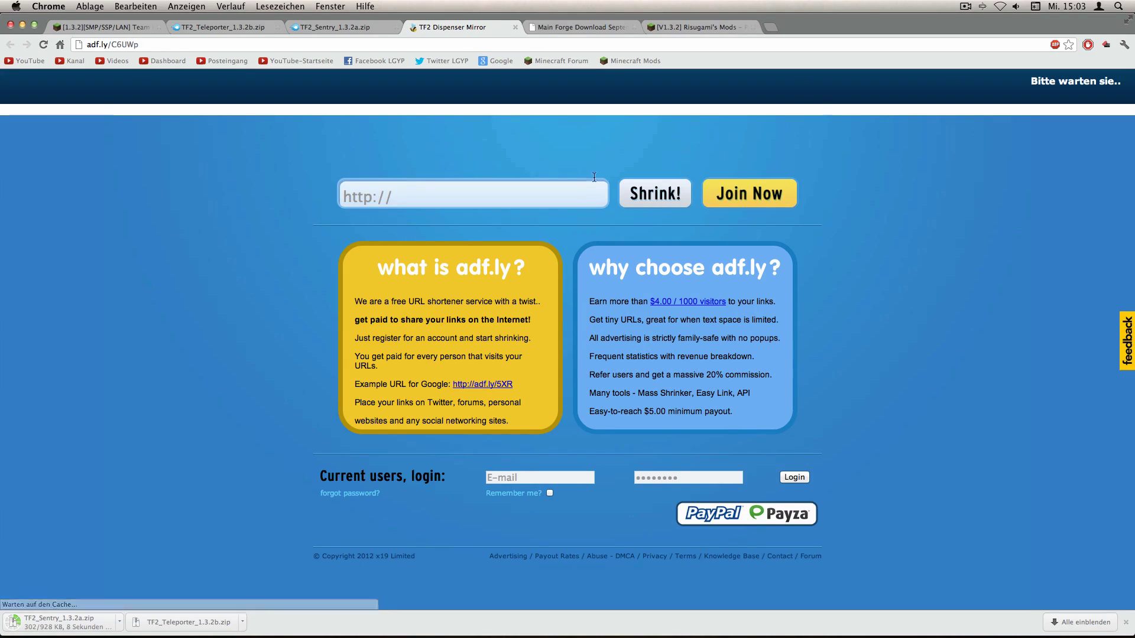
Download the recommended universal Minecraft Forge build through its direct link on the Main Forge Download page
left_click(566, 28)
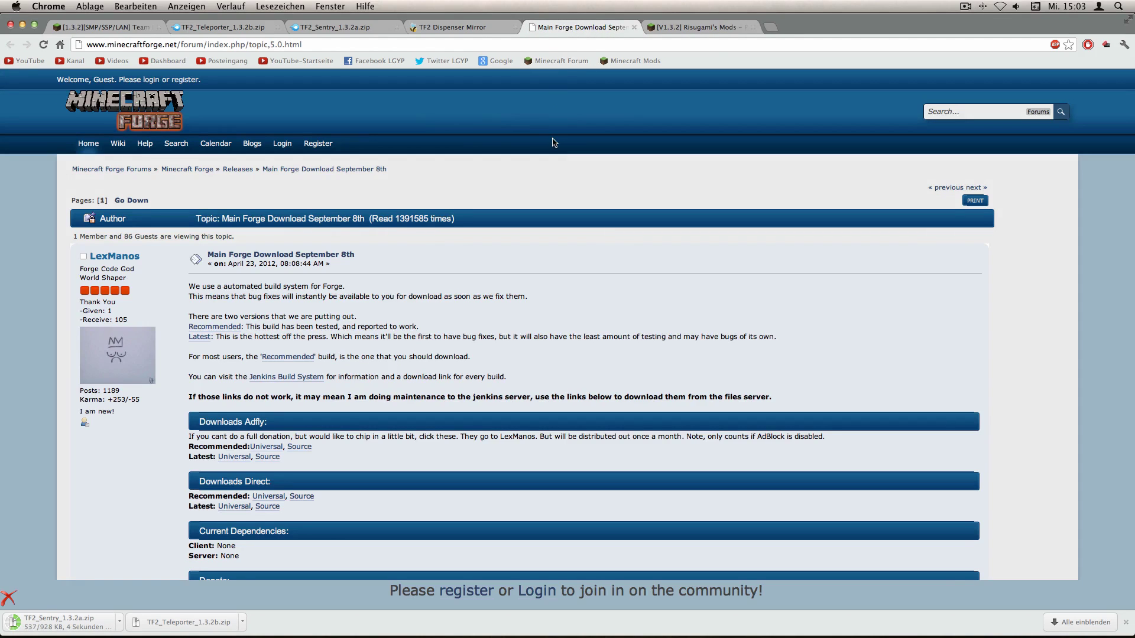
scroll(468, 314, "down", 3)
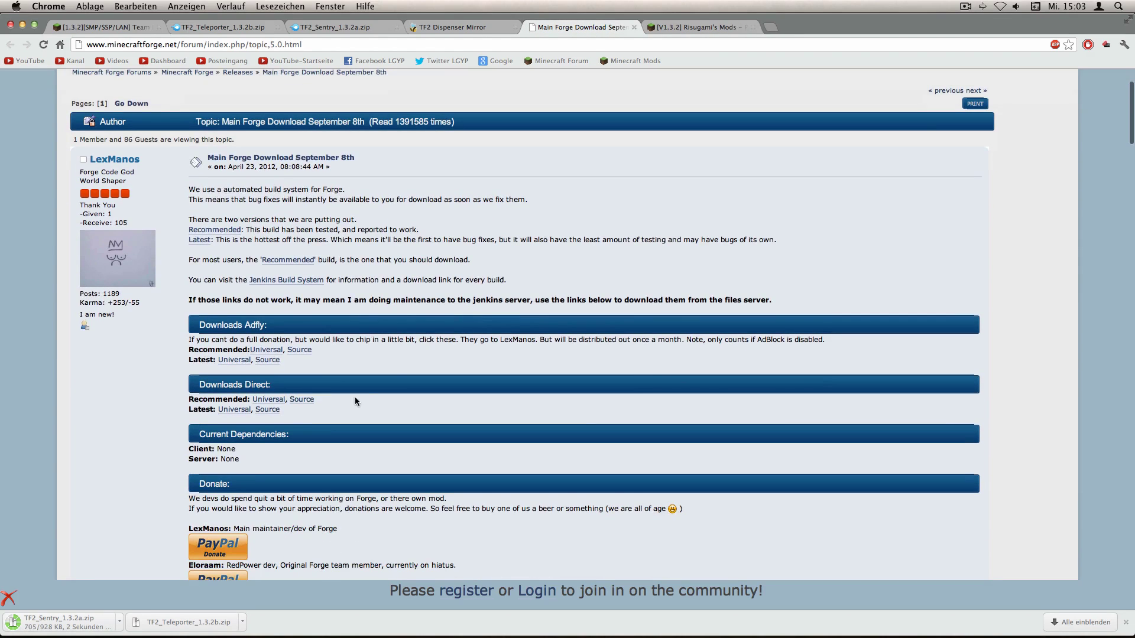
right_click(275, 401)
left_click(276, 401)
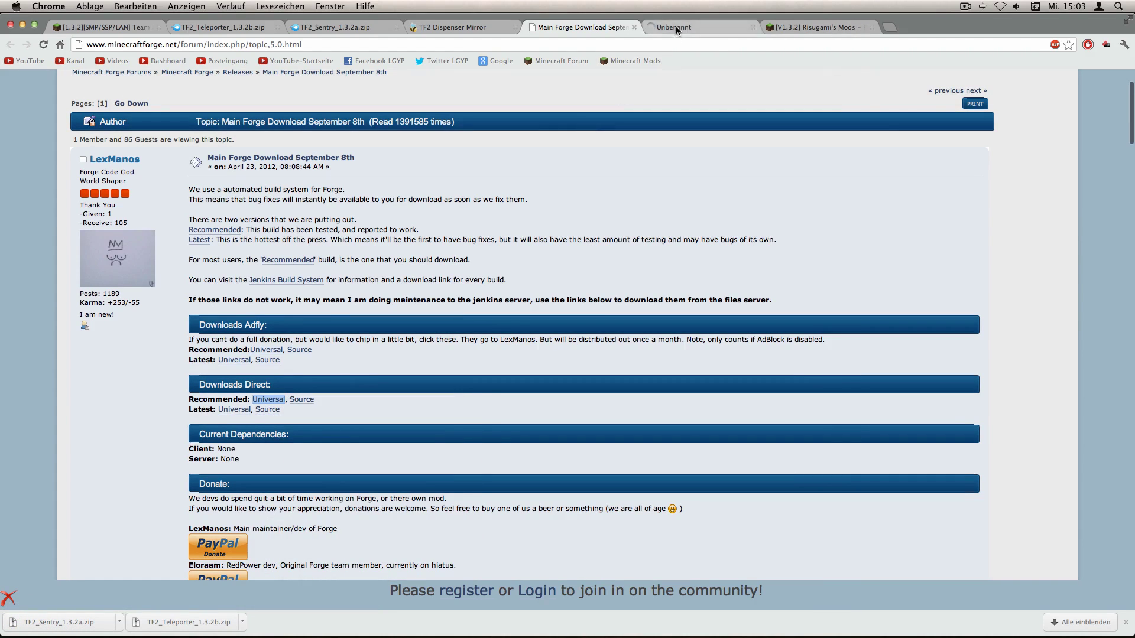
left_click(676, 29)
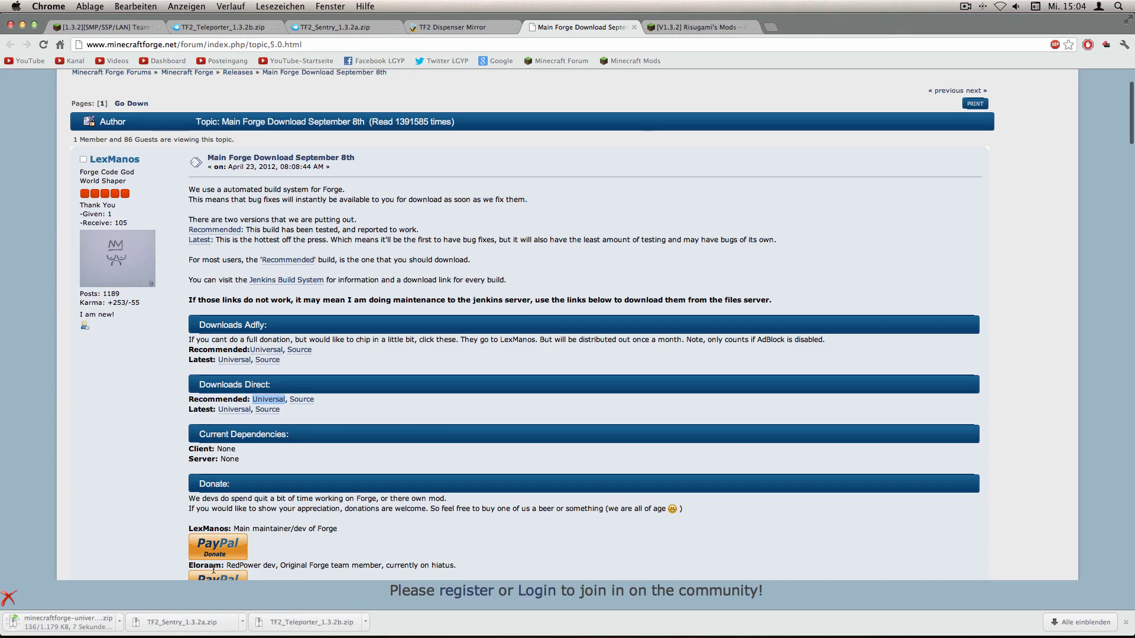
Download ModLoader 1.3.2 through its direct link in Risugami's Mods forum thread
left_click(695, 27)
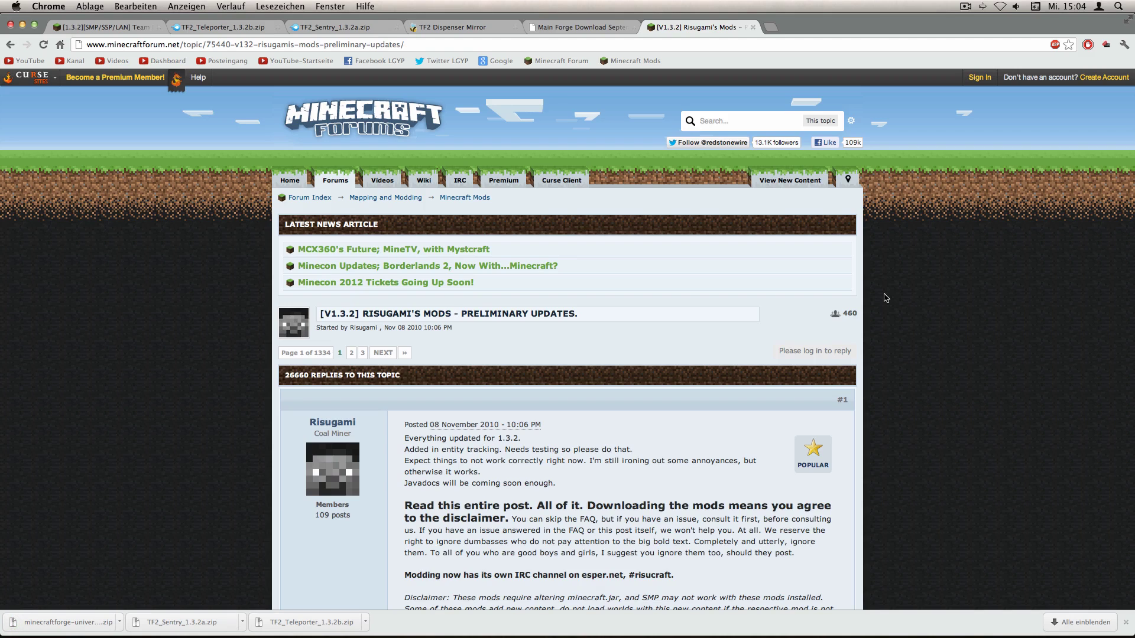
scroll(886, 298, "down", 5)
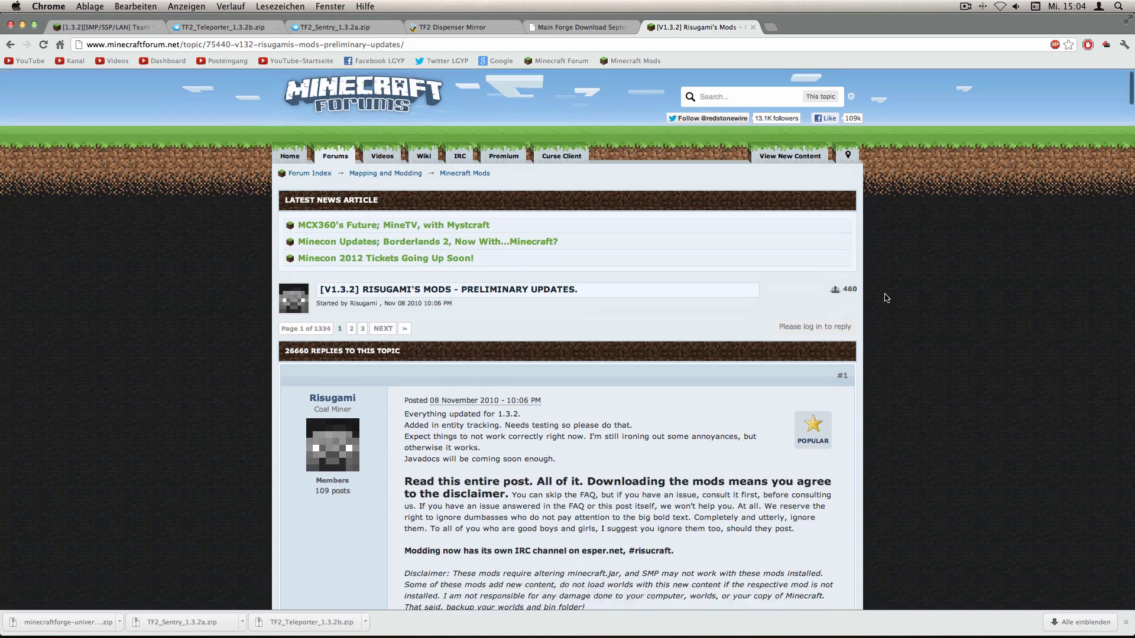
scroll(887, 298, "down", 1)
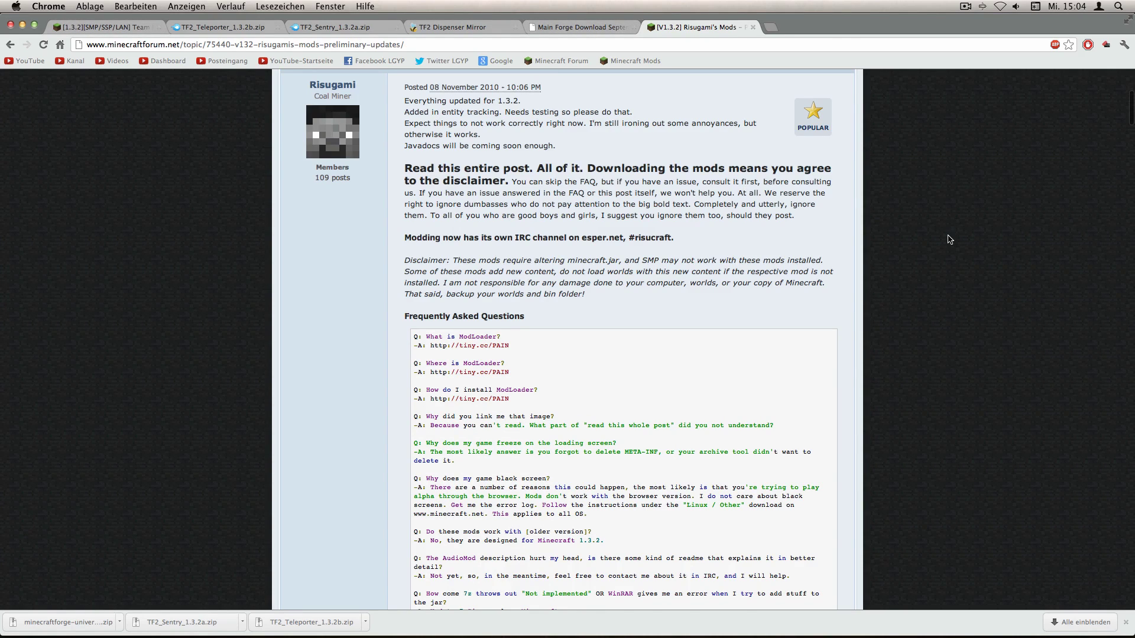
scroll(949, 239, "down", 15)
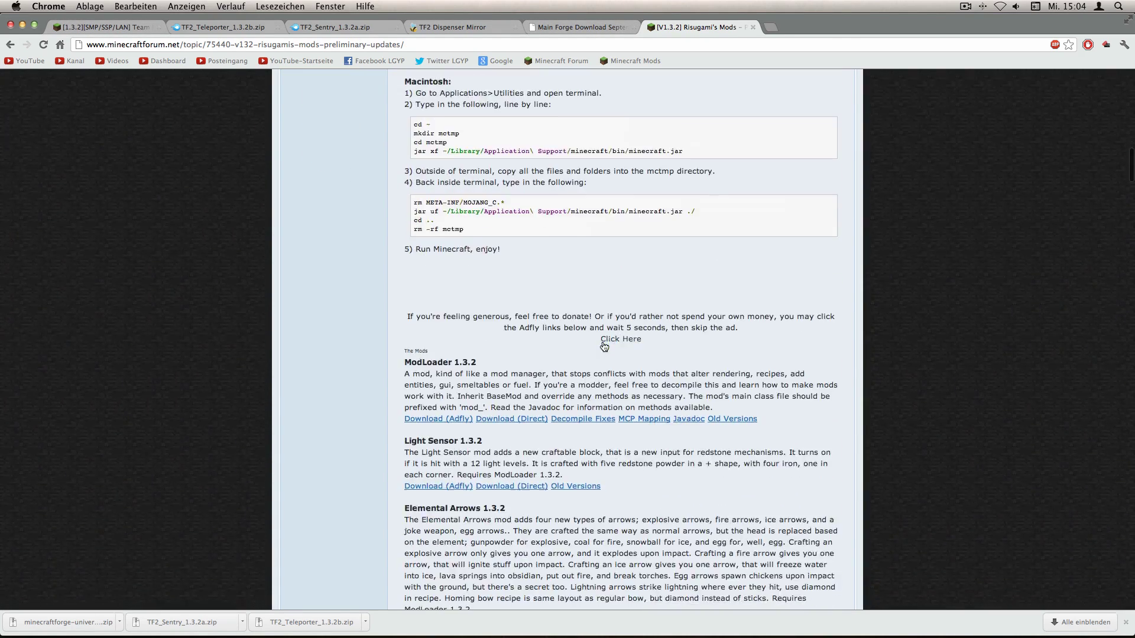
right_click(526, 422)
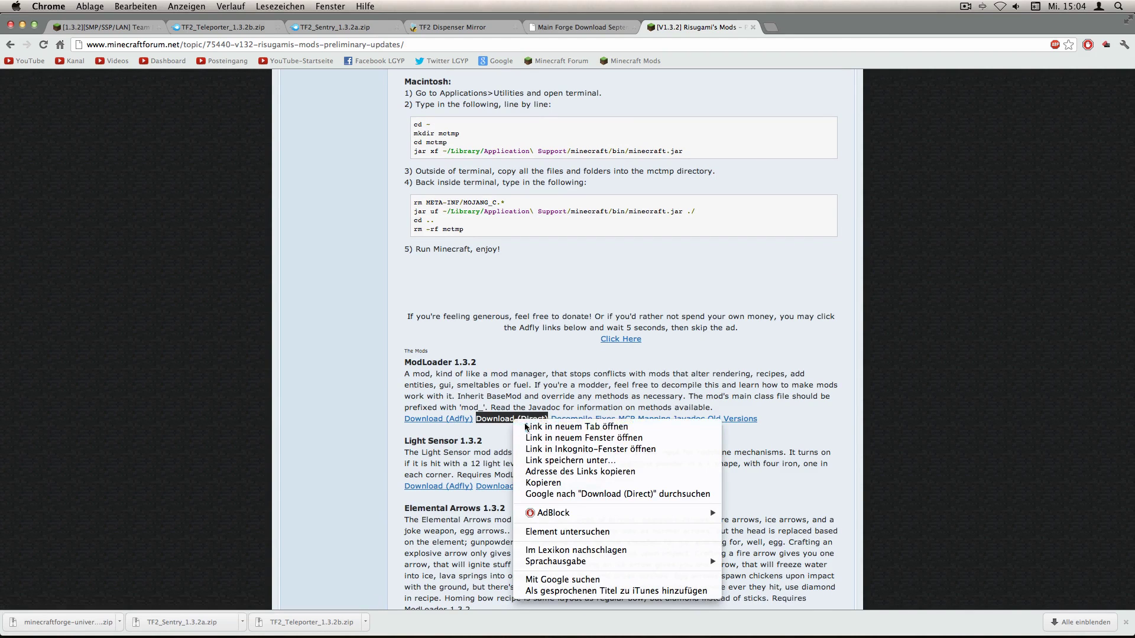
left_click(526, 426)
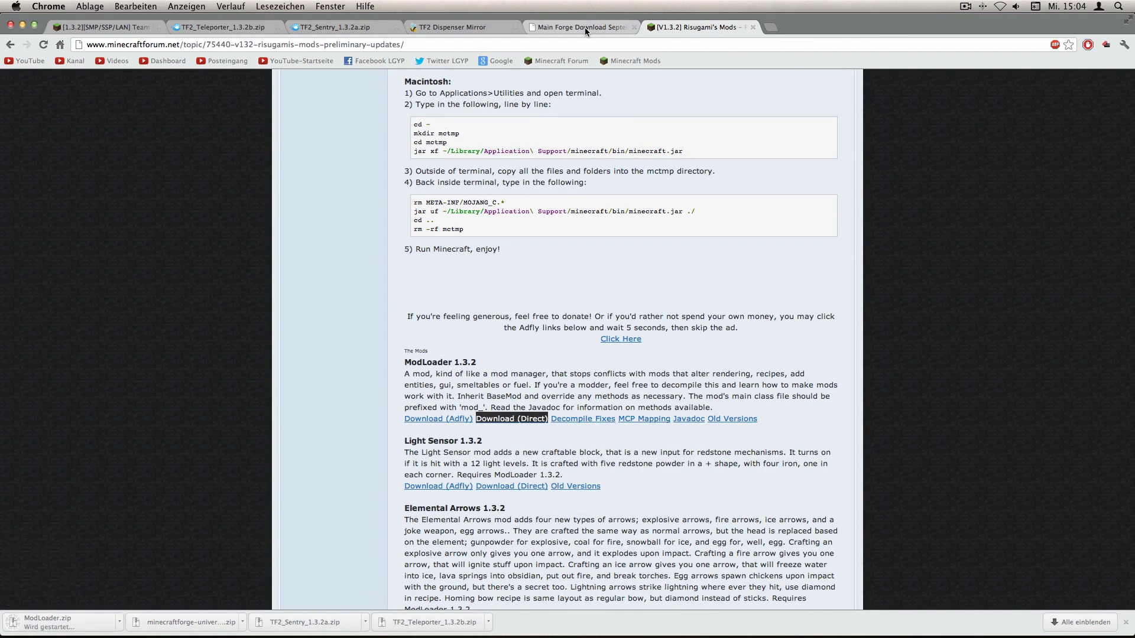
Download TF2_Dispenser_1.3.2a.zip from its MediaFire page
left_click(585, 27)
key("ctrl+shift+Tab")
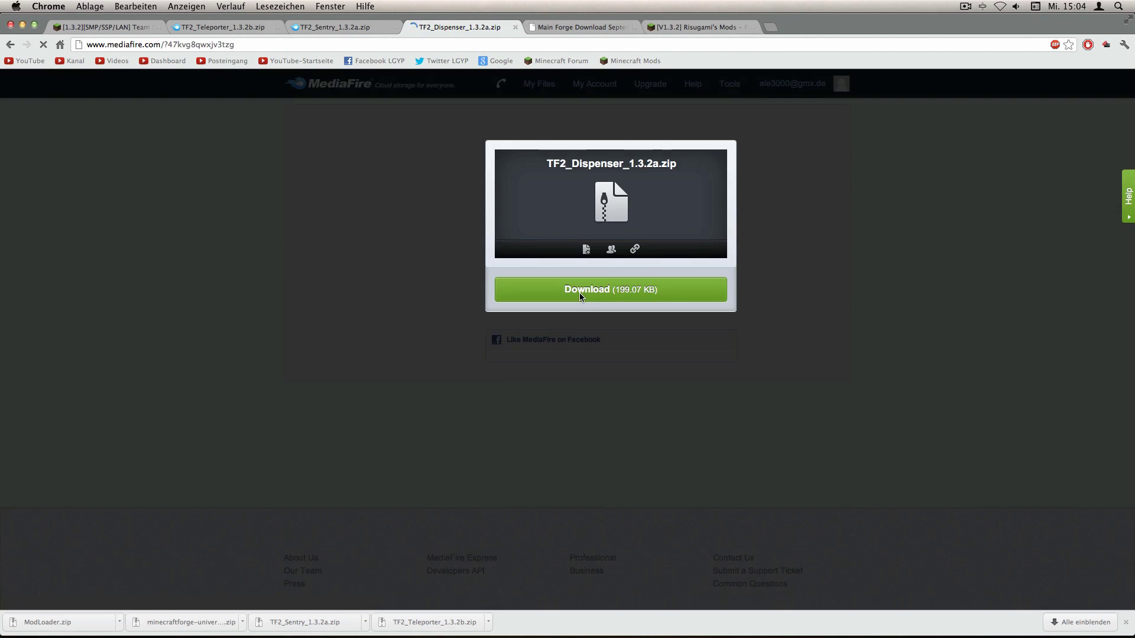
left_click(578, 292)
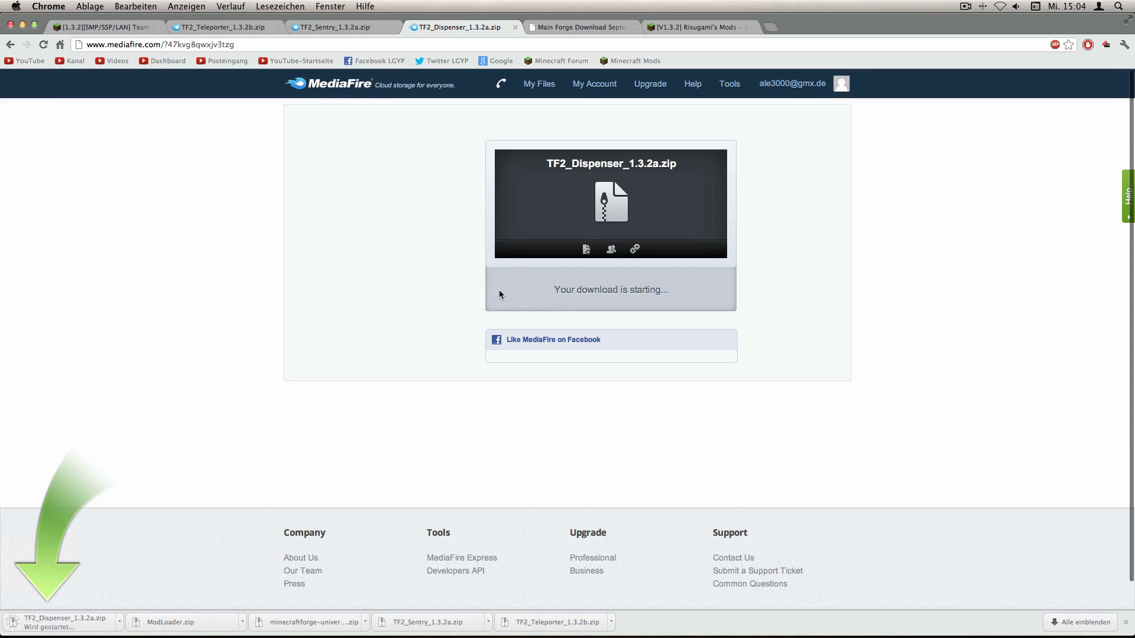
Switch to Finder and move all five downloaded zip files from the Downloads folder to the desktop
left_click(22, 26)
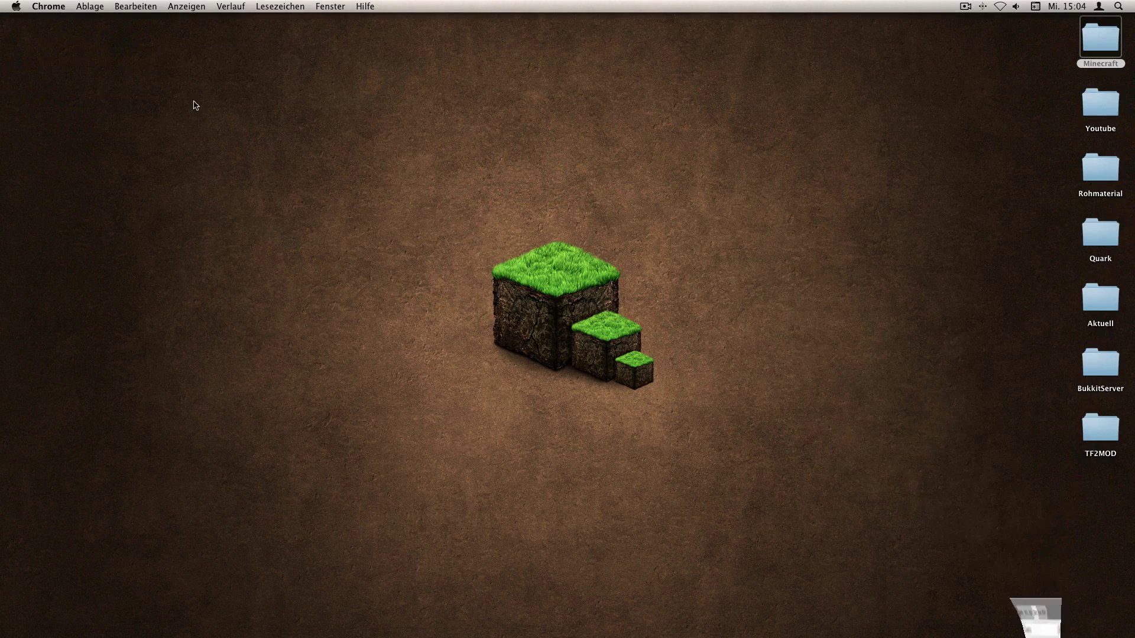
left_click(814, 623)
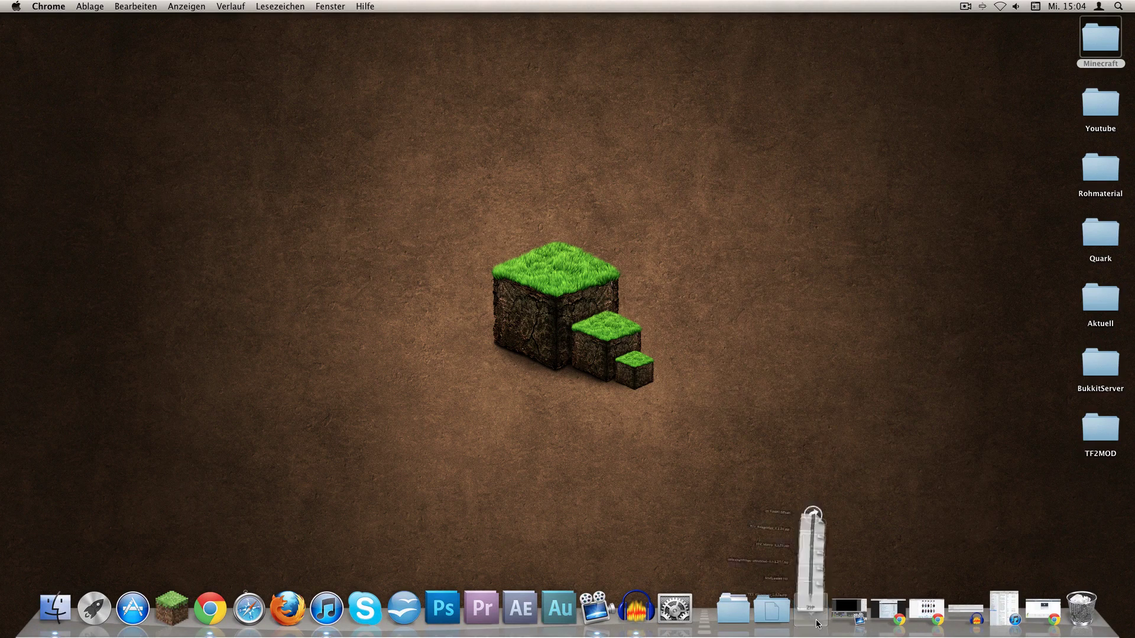
left_click(825, 385)
left_click_drag(624, 343, 913, 452)
left_click_drag(896, 350, 978, 70)
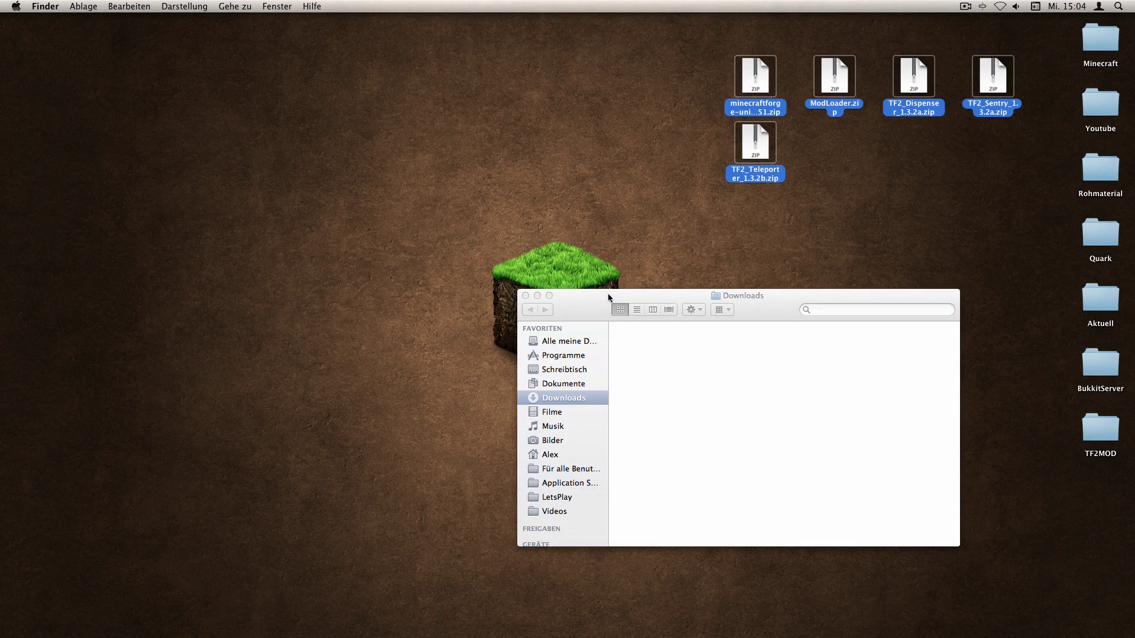
left_click(535, 295)
left_click(881, 157)
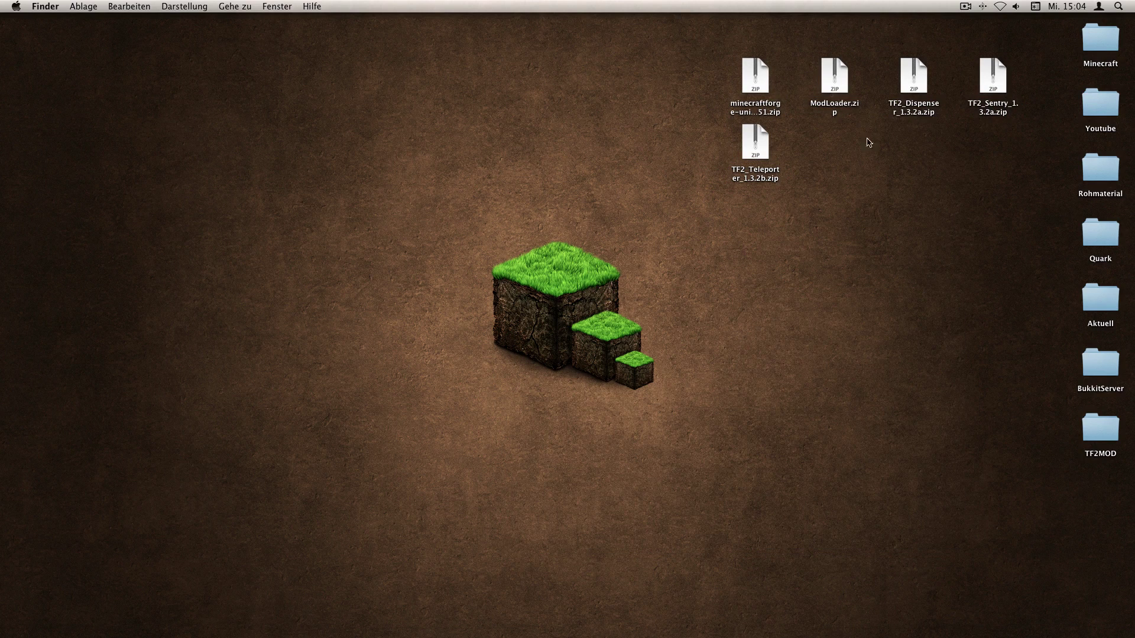
Arrange the desktop so ModLoader.zip and the minecraftforge zip sit together below a row of the three TF2 zips
left_click_drag(839, 83, 754, 254)
left_click_drag(766, 84, 842, 254)
left_click_drag(758, 153, 841, 81)
left_click(892, 215)
left_click_drag(726, 225, 780, 302)
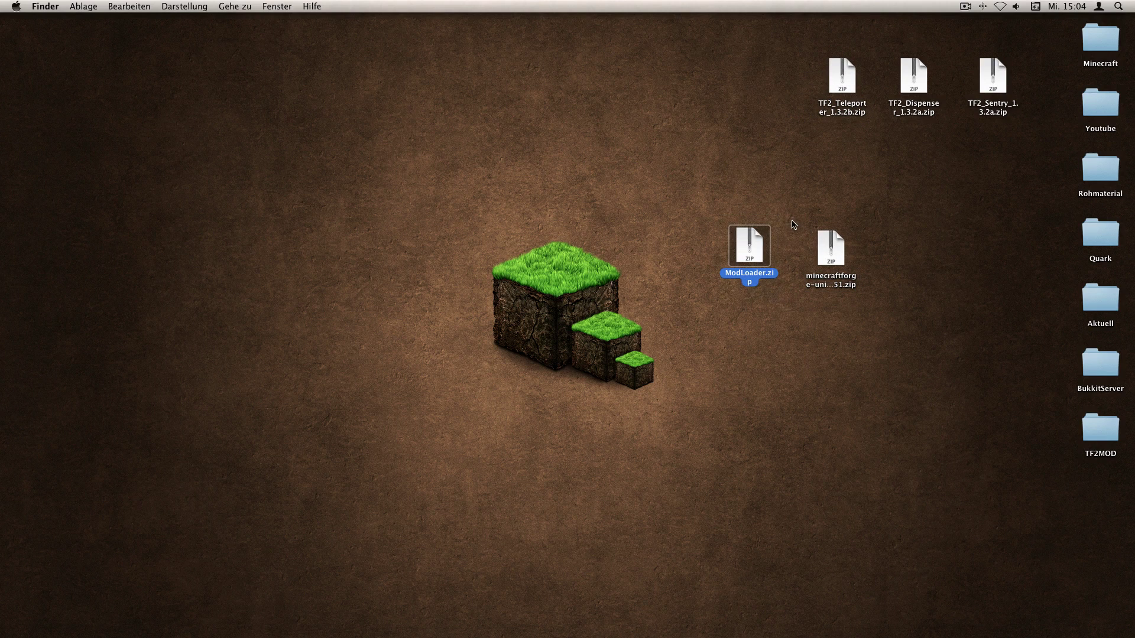
left_click(718, 210)
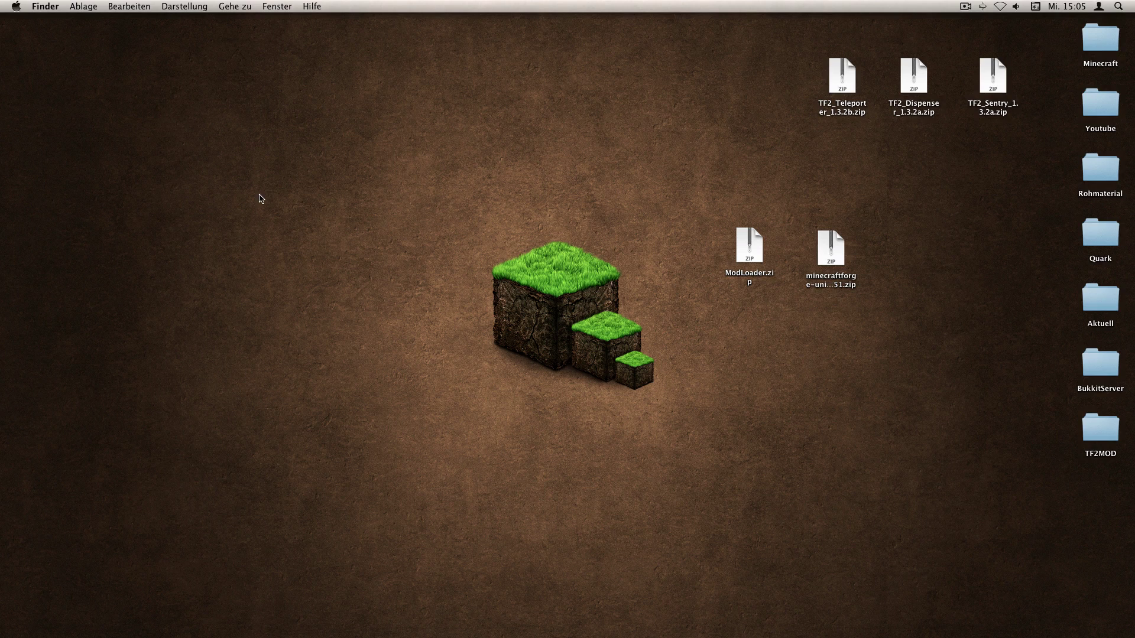
Open the bin folder inside the minecraft folder of the user Library's Application Support
left_click(248, 8)
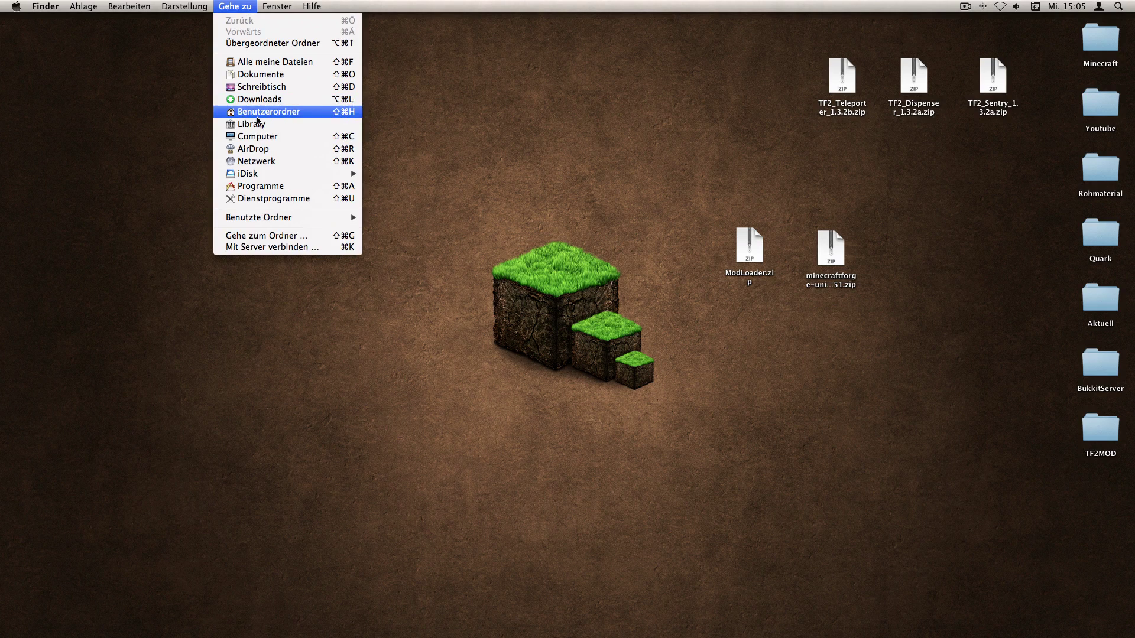
left_click(258, 114)
left_click(235, 6)
key("alt")
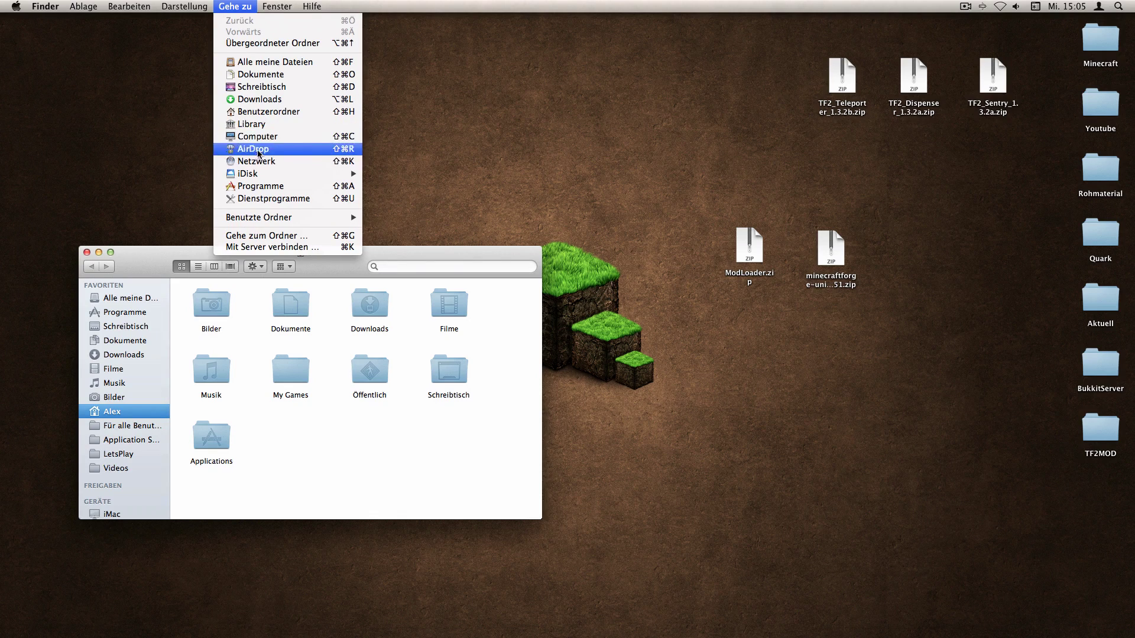
left_click(263, 128)
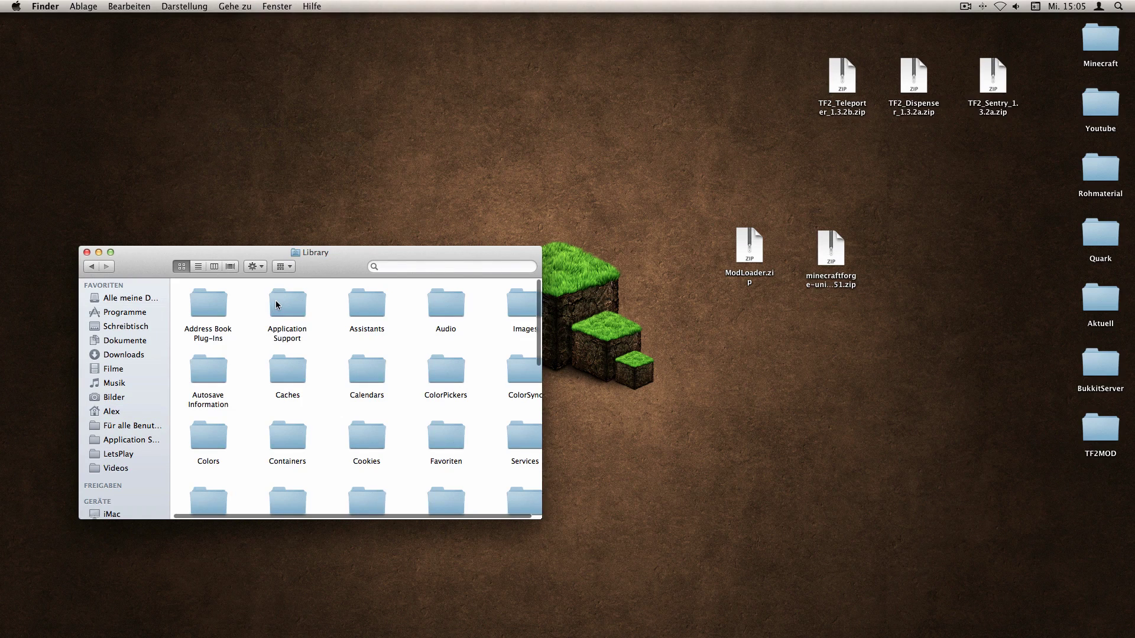
double_click(275, 300)
double_click(207, 378)
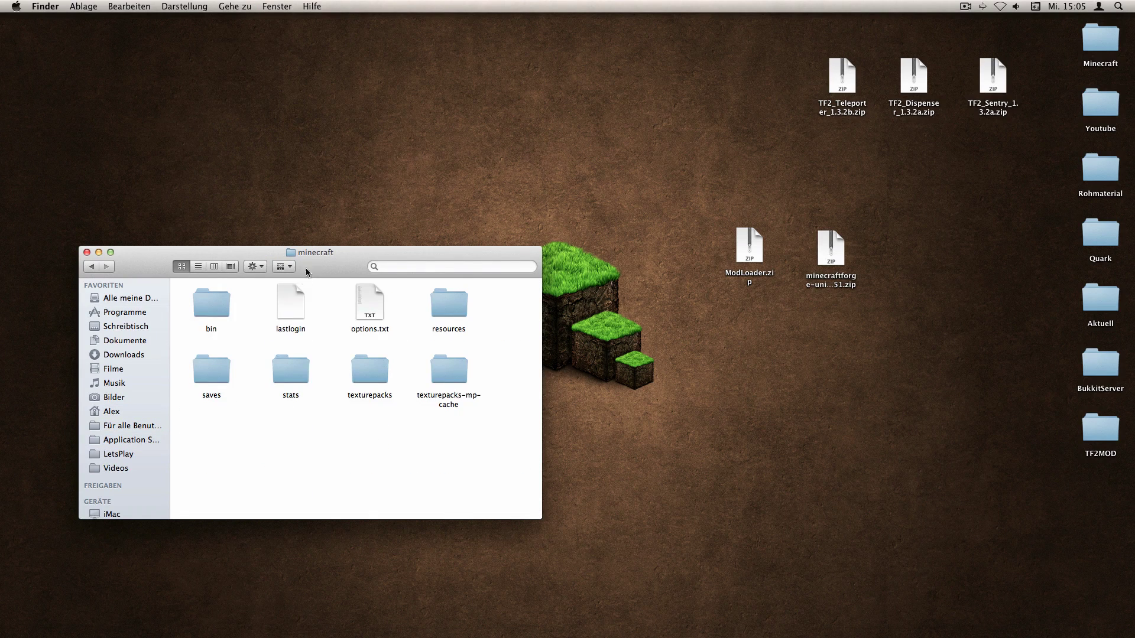
left_click_drag(306, 271, 347, 19)
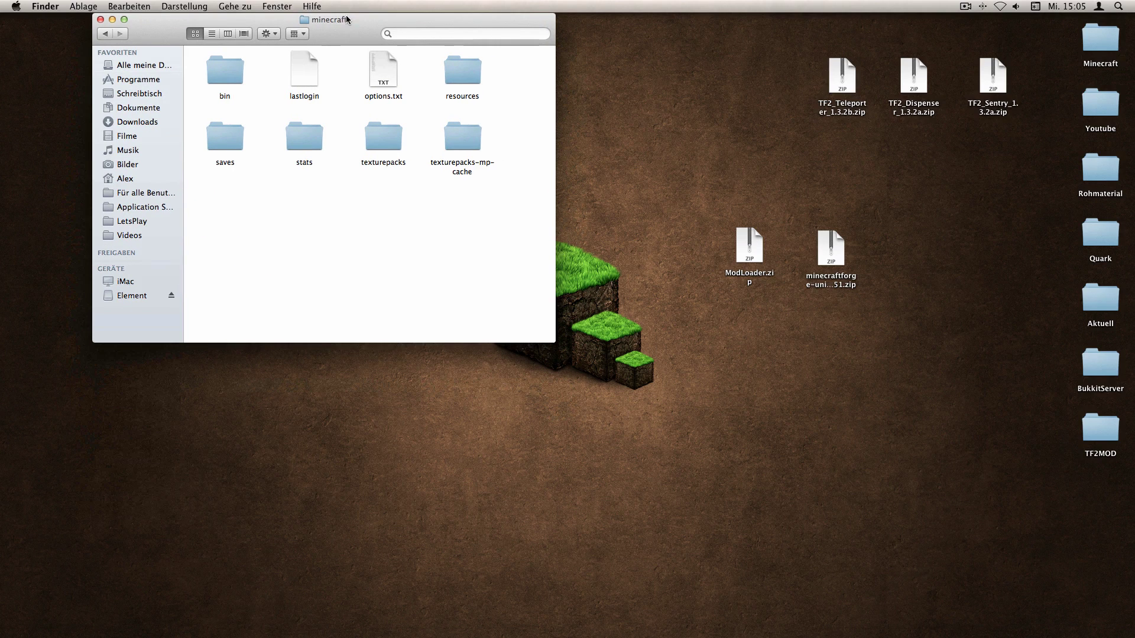
double_click(229, 69)
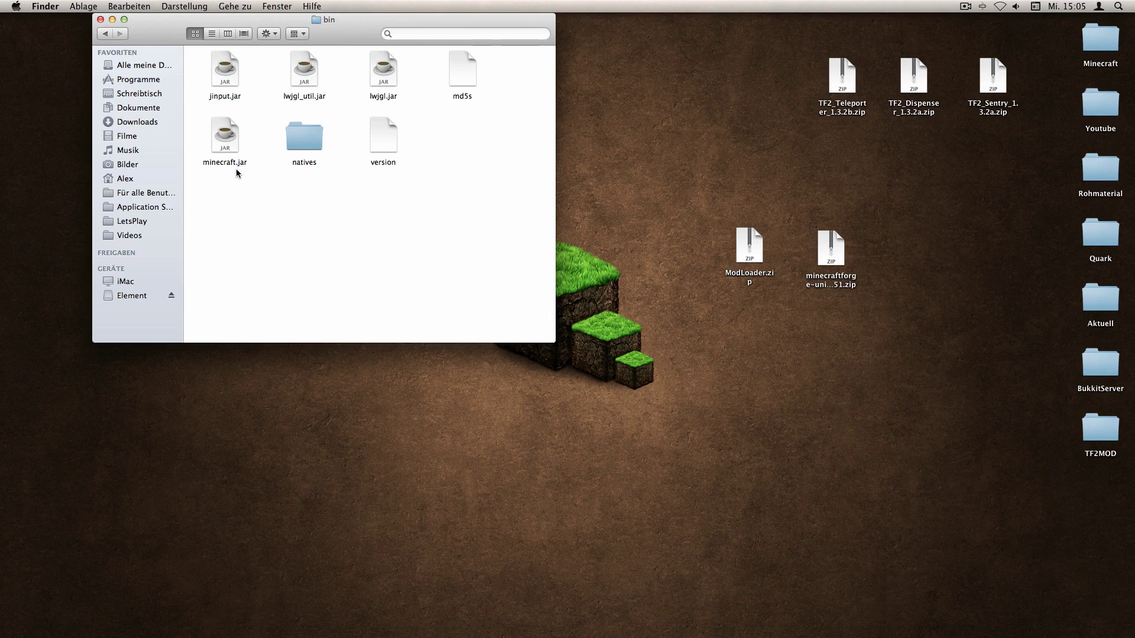
Rename minecraft.jar to minecraft.jar.zip and accept the change to the .zip suffix
right_click(233, 136)
mouse_move(257, 155)
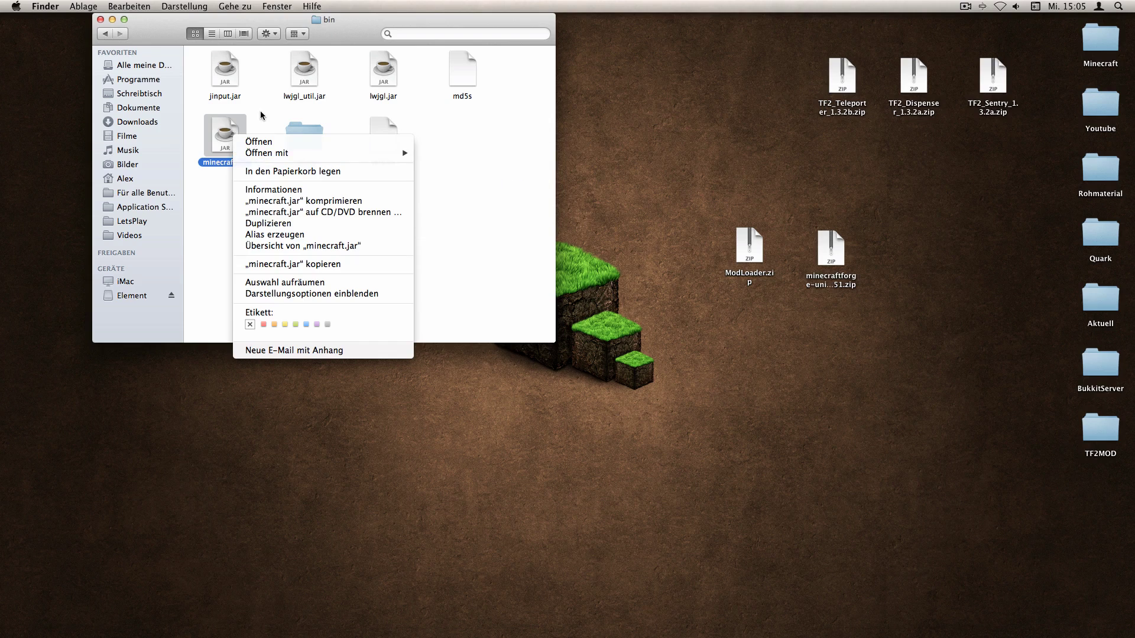
key("Escape")
left_click(245, 161)
left_click(241, 162)
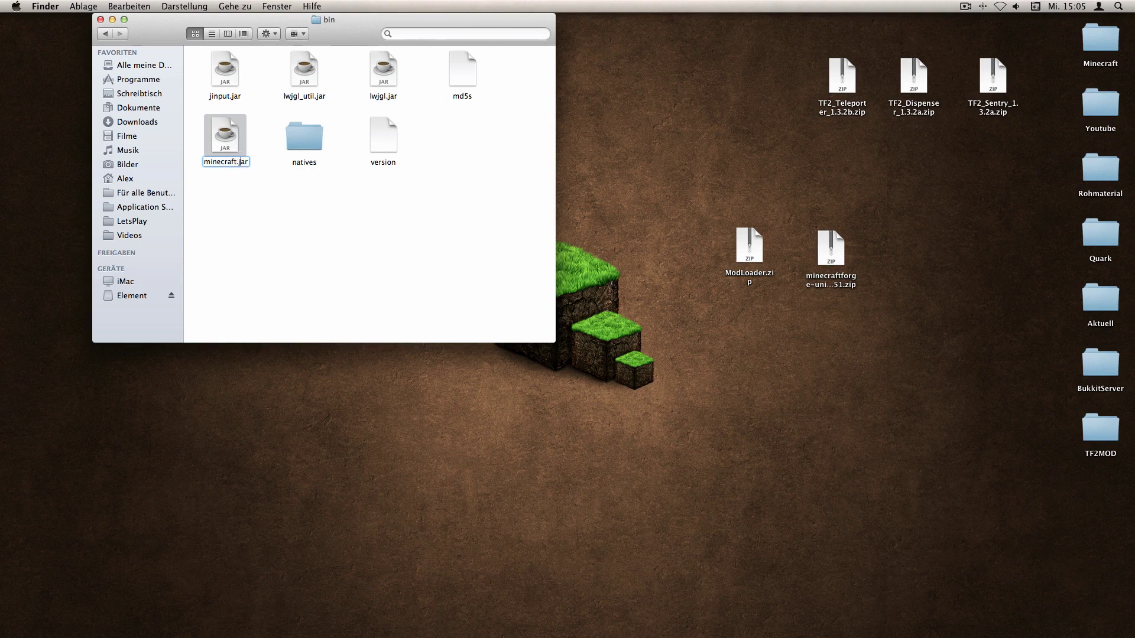
type(".zip")
key("Return")
left_click(642, 219)
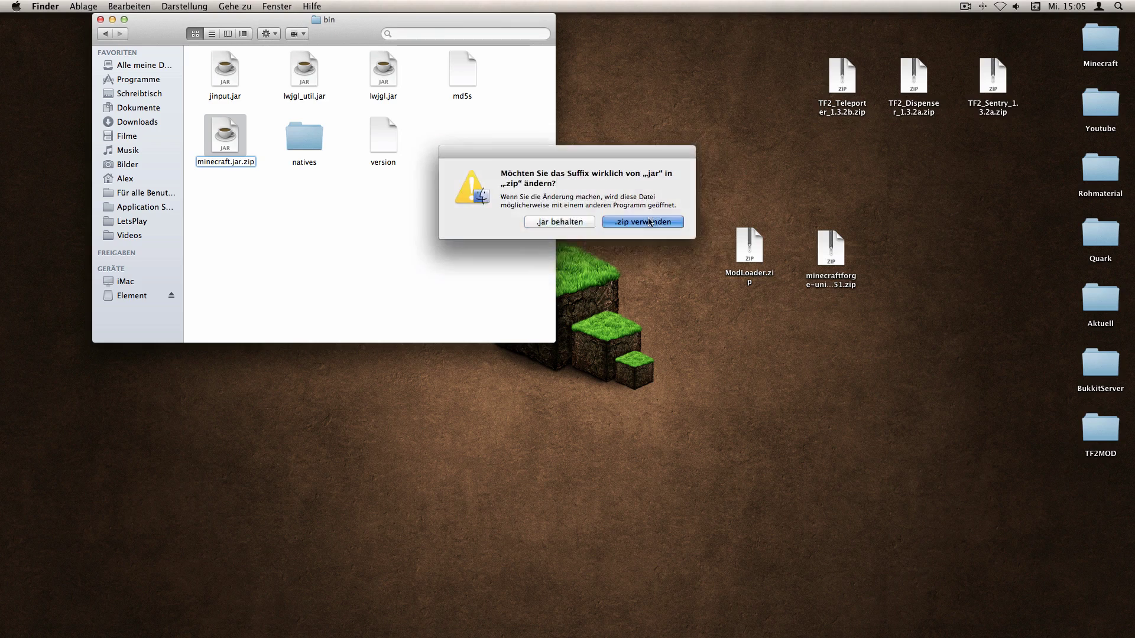
Replace minecraft.jar.zip with its unpacked folder by trashing the archive, and open the minecraft.jar folder
double_click(225, 142)
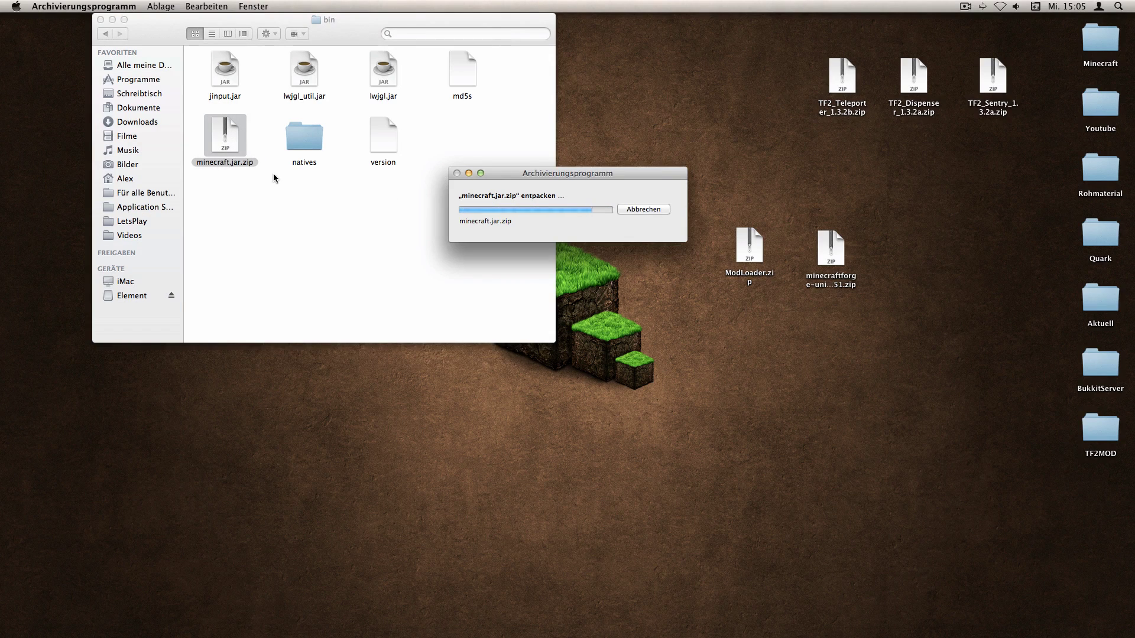
left_click_drag(225, 139, 1086, 618)
double_click(228, 139)
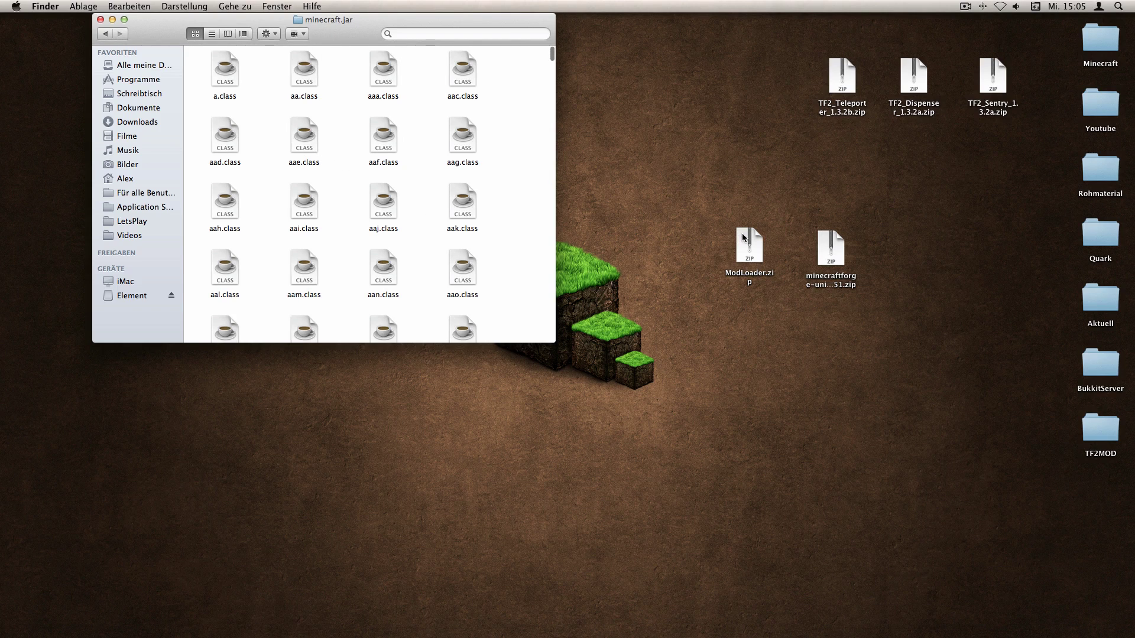
Unpack ModLoader.zip and the minecraftforge universal zip on the desktop
left_click(748, 264)
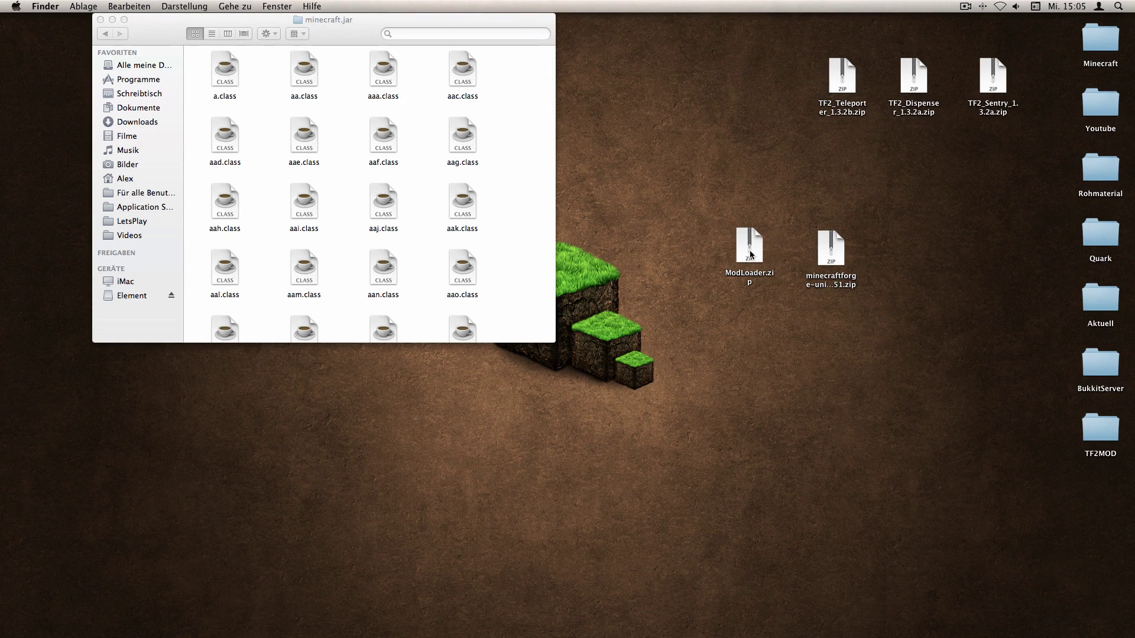
double_click(750, 254)
double_click(823, 252)
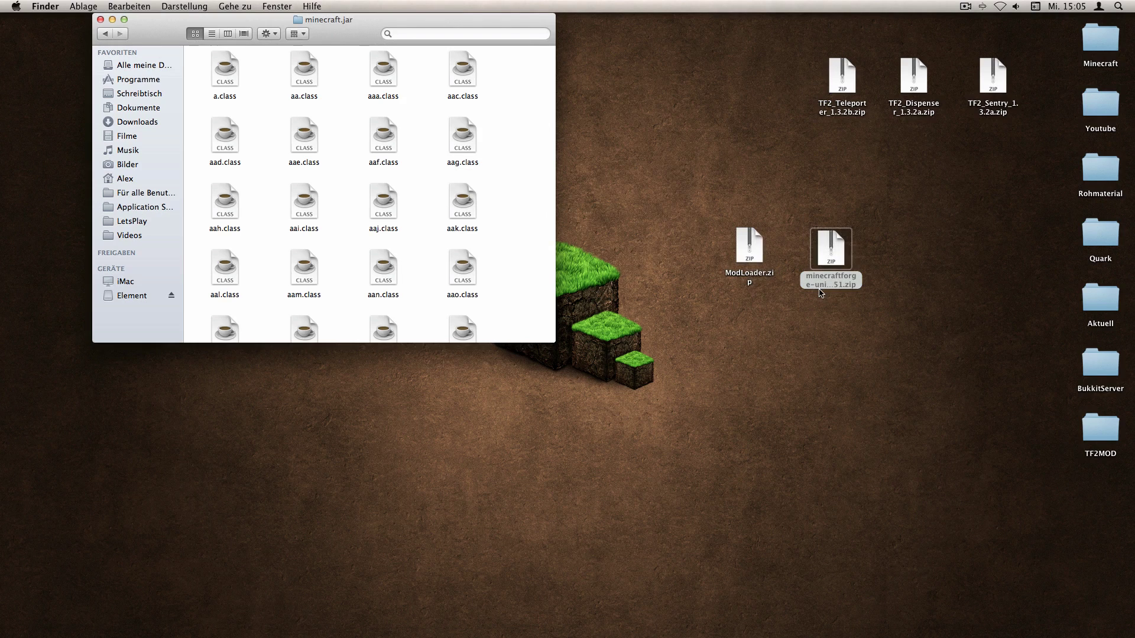
Copy all files from the ModLoader folder into the minecraft.jar folder, replacing every existing file of the same name
double_click(766, 258)
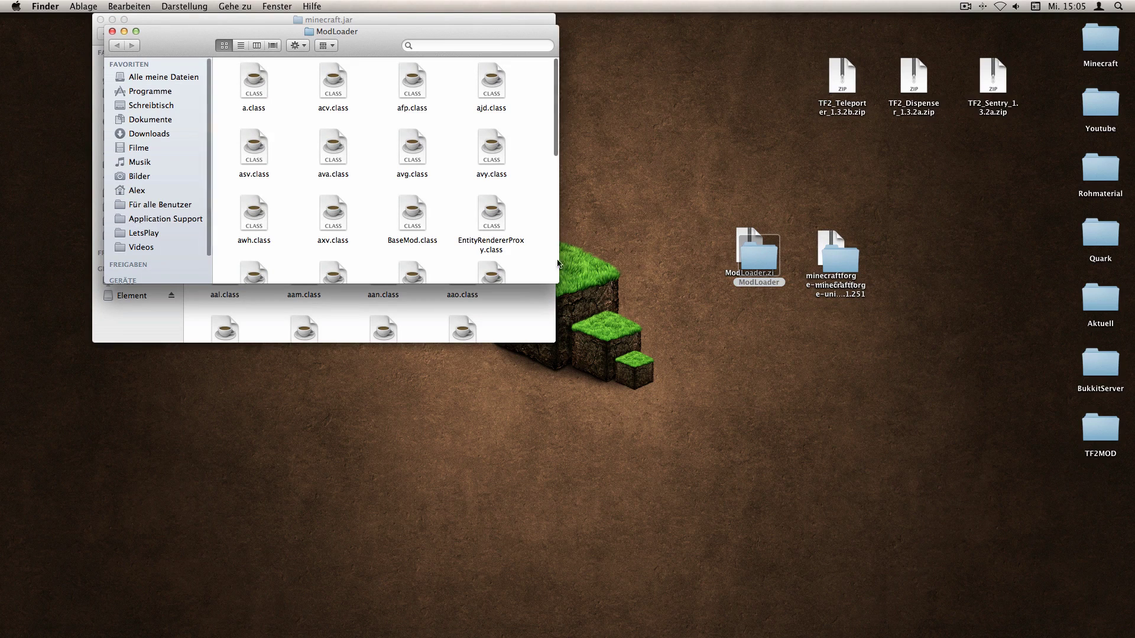
left_click_drag(233, 90, 526, 267)
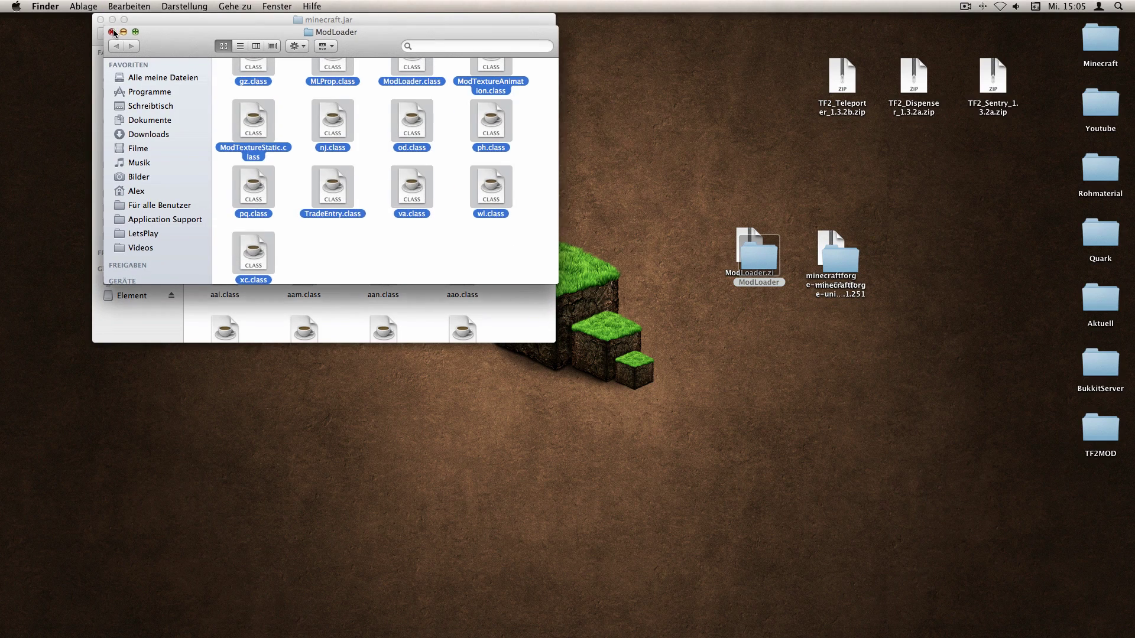
left_click(112, 31)
key("super+v")
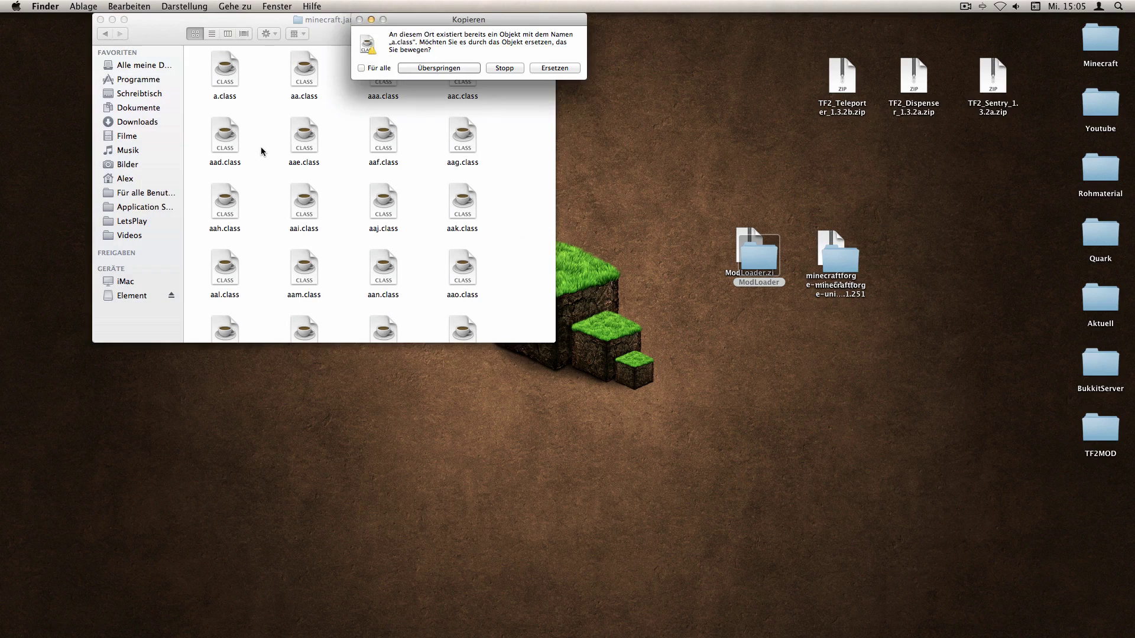
left_click(533, 69)
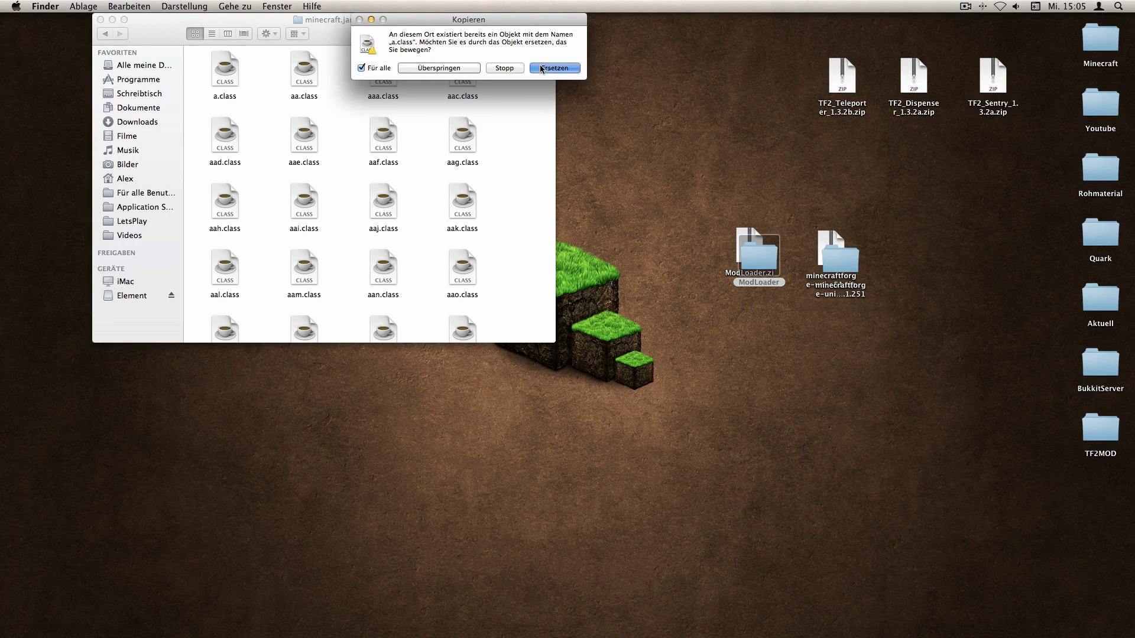
Copy everything except the paulscode folder from the unpacked minecraftforge-universal-4.1.1.251 folder into the minecraft.jar folder, replacing all existing files
double_click(839, 258)
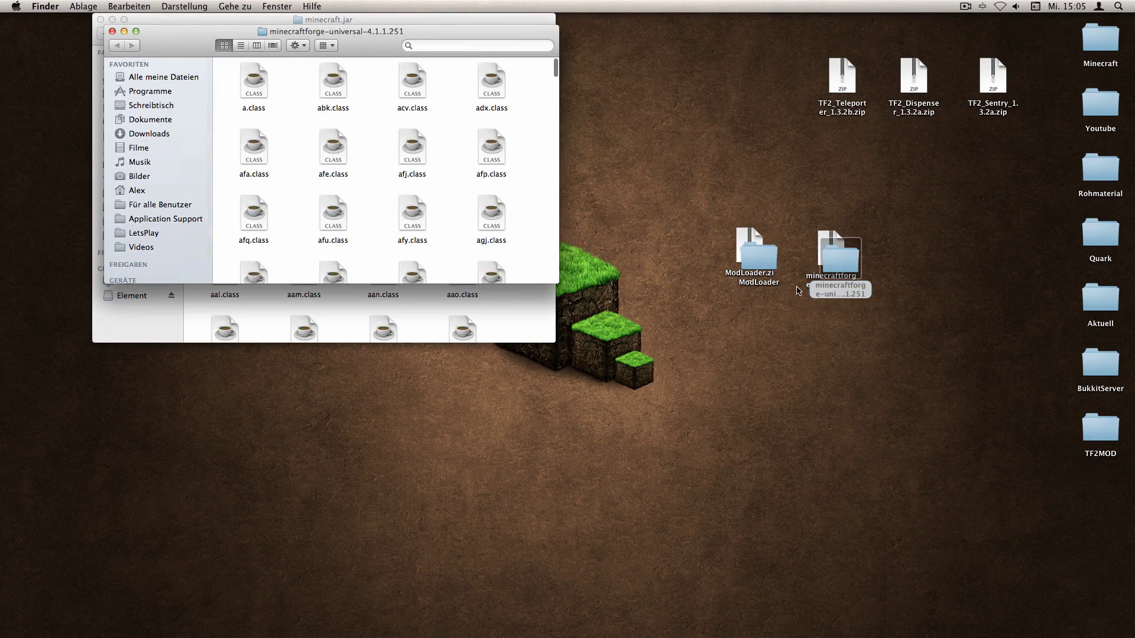
left_click_drag(323, 169, 536, 271)
scroll(529, 267, "up", 10)
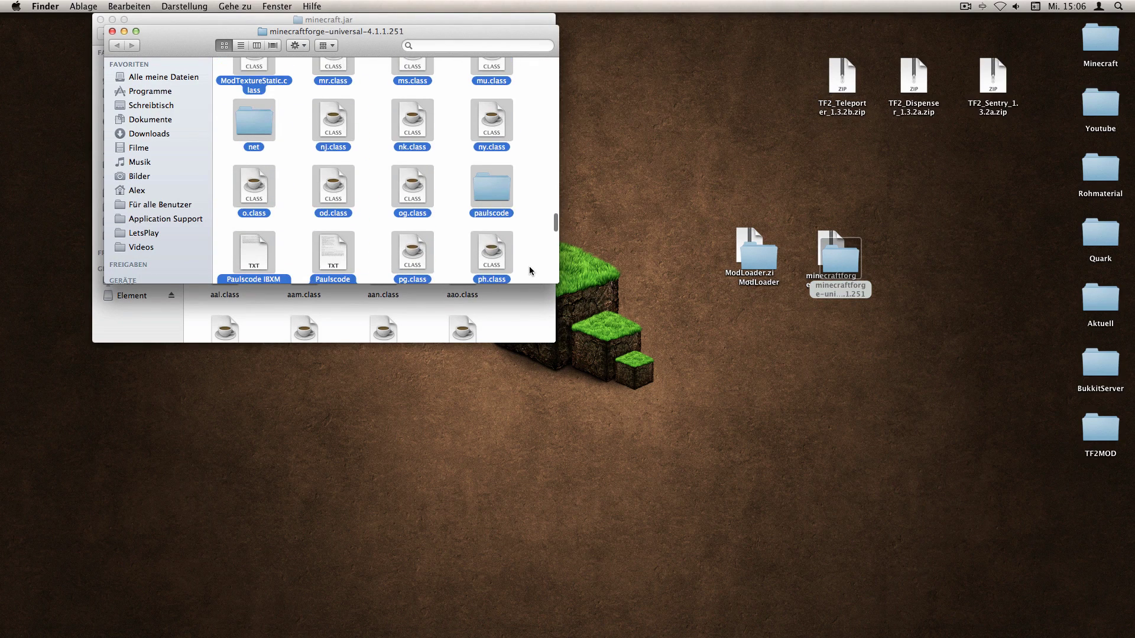
left_click(491, 189, "super")
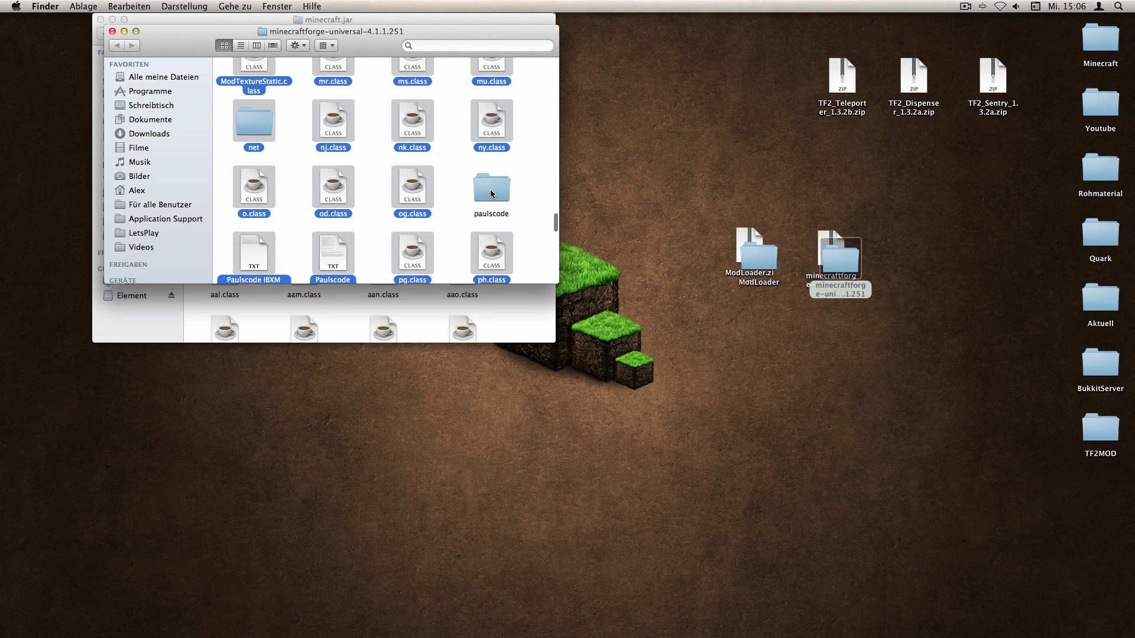
right_click(411, 178)
left_click(502, 324)
key("super+w")
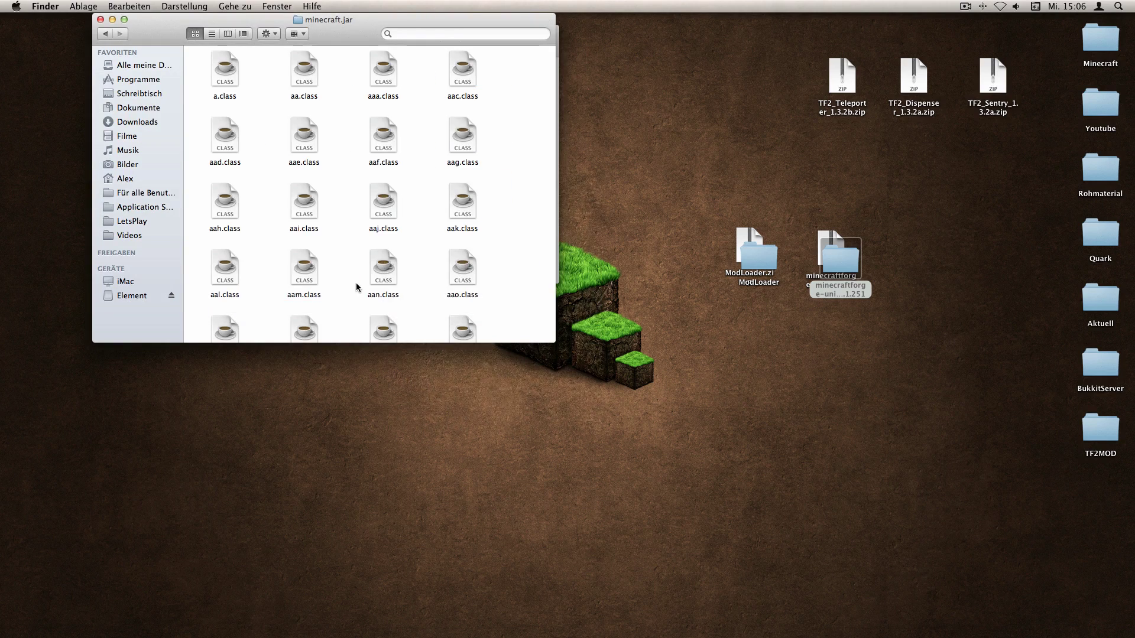
right_click(355, 287)
left_click(399, 328)
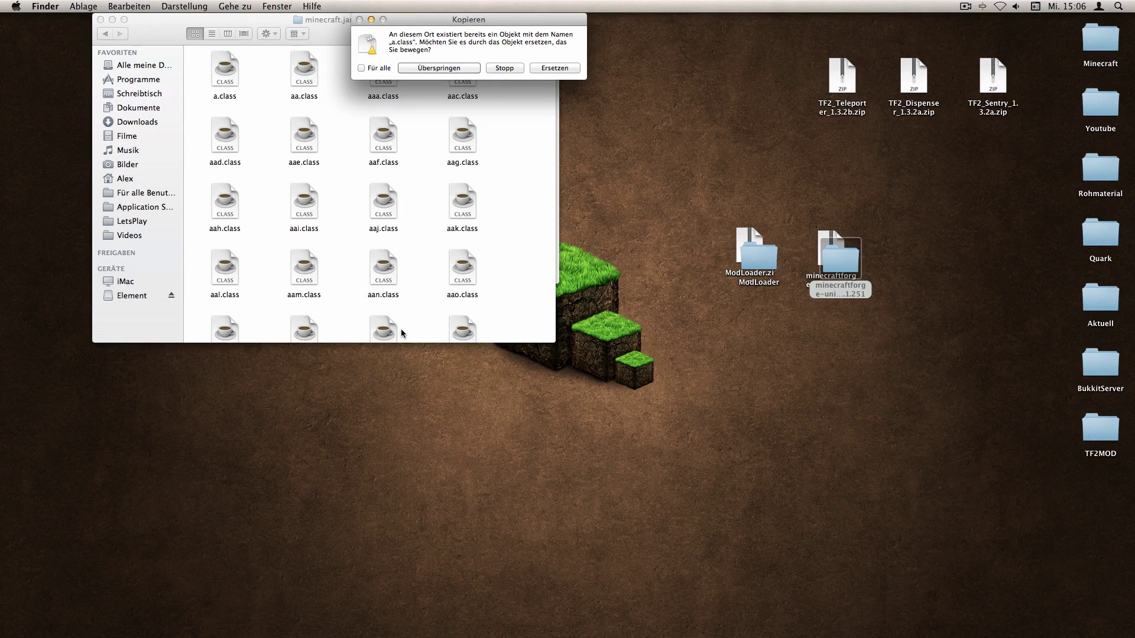
left_click(374, 70)
left_click(554, 69)
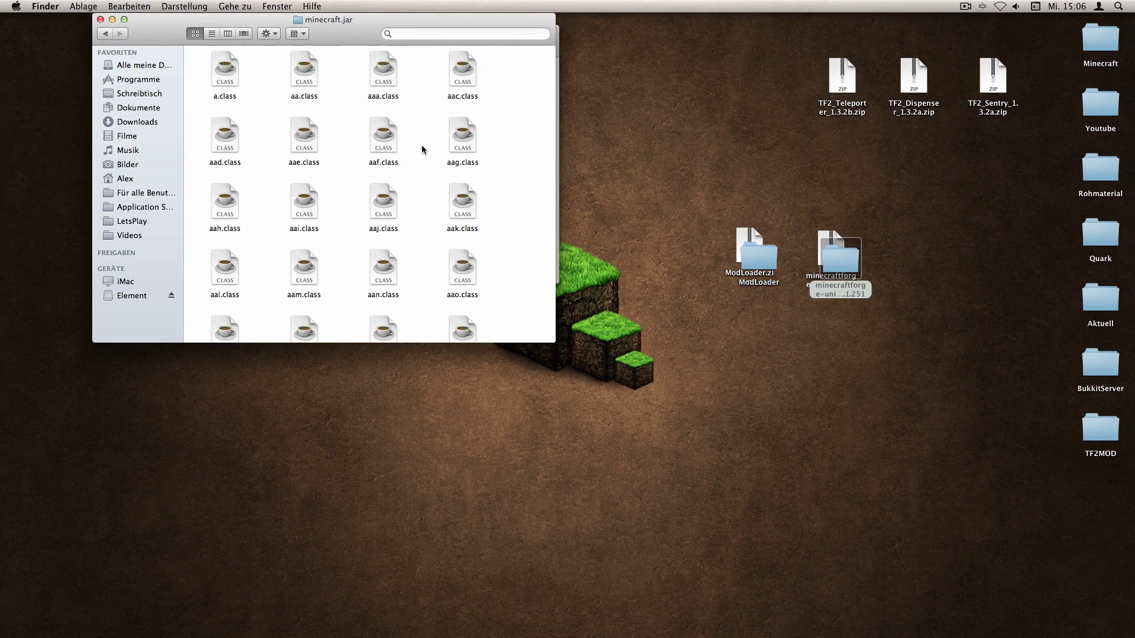
Open the paulscode/sound/codecs folder inside the minecraft.jar folder
scroll(408, 165, "down", 5)
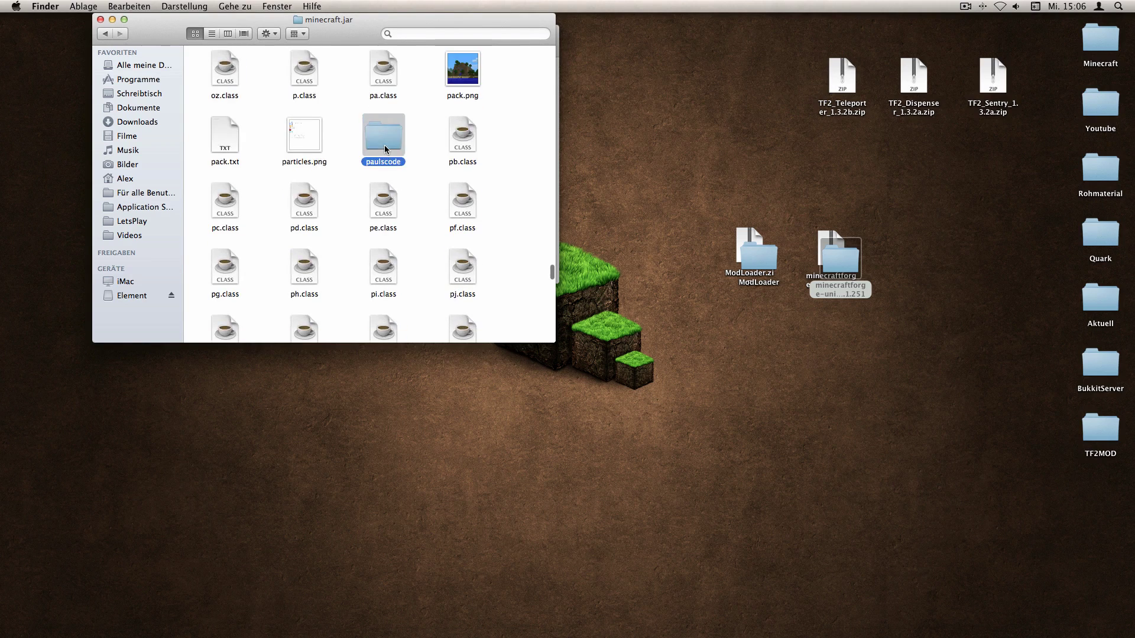
double_click(384, 144)
double_click(225, 77)
double_click(304, 73)
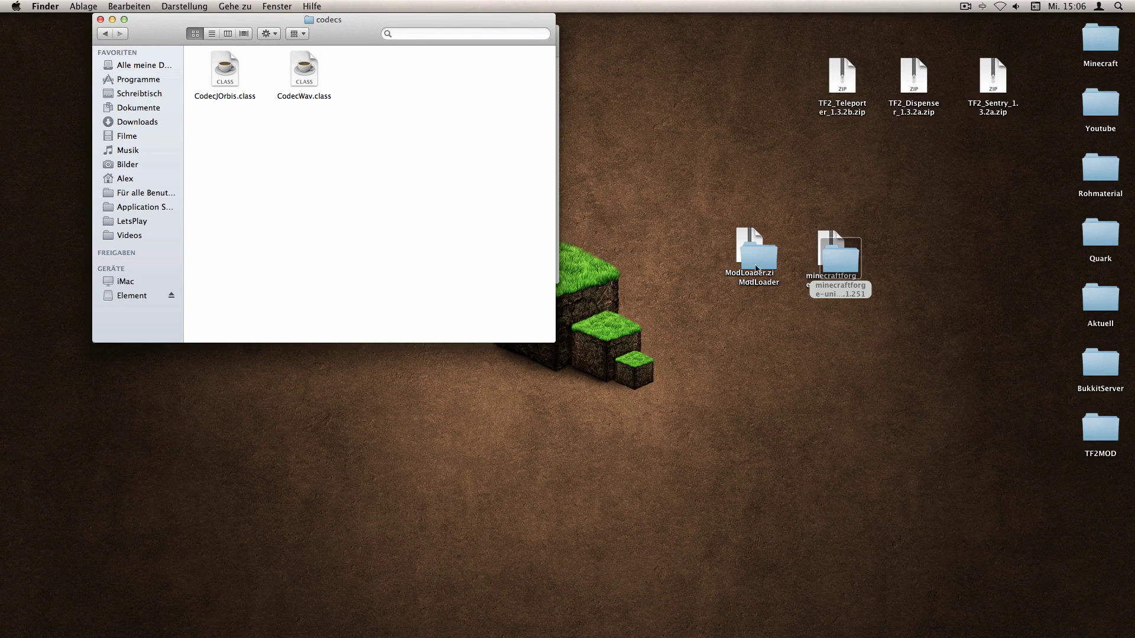
Open paulscode/sound/codecs in the minecraftforge-universal-4.1.1.251 folder beside the other window and copy CodecIBXM.class
double_click(831, 259)
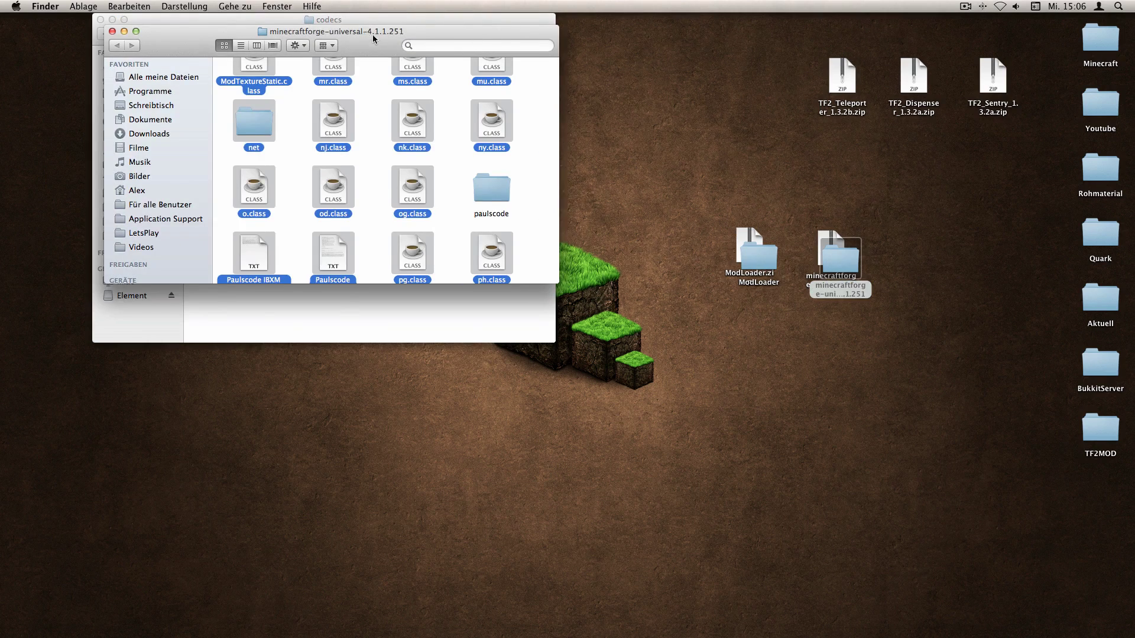
left_click_drag(373, 39, 802, 19)
double_click(923, 172)
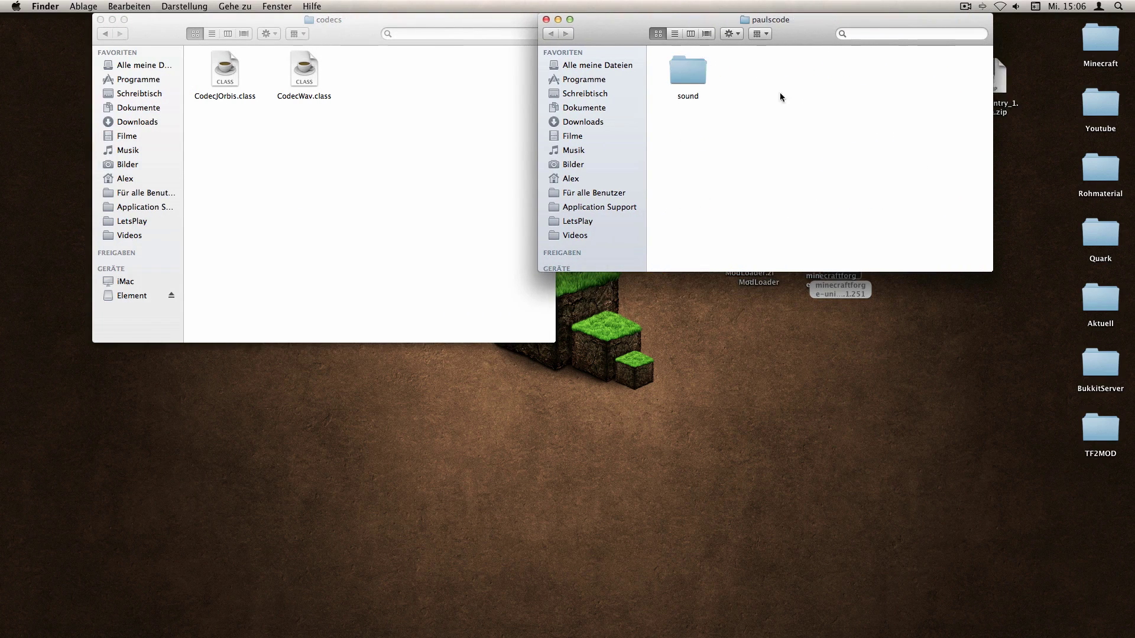
double_click(693, 64)
double_click(695, 66)
right_click(684, 74)
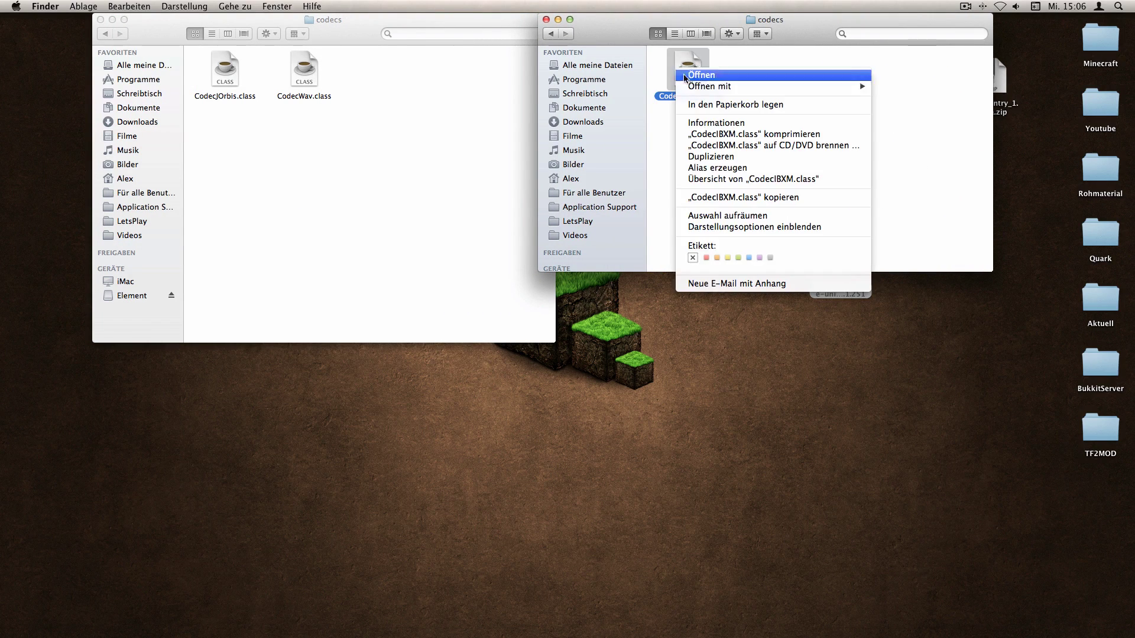
Paste CodecIBXM.class into the codecs folder of minecraft.jar and close the Forge folder's window
left_click(443, 104)
right_click(384, 76)
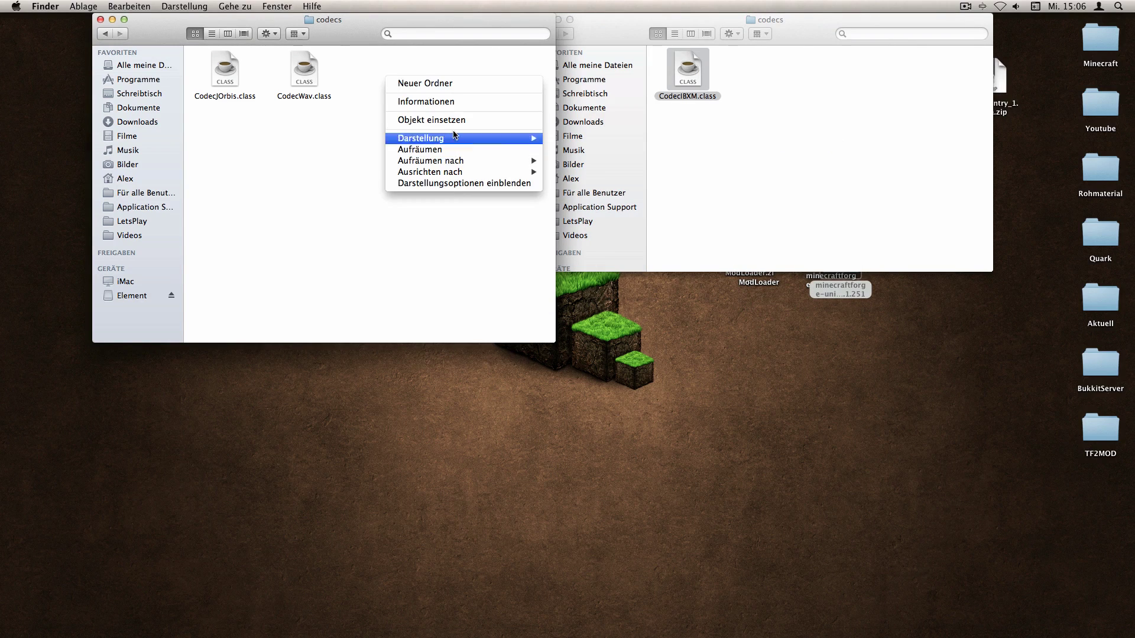
left_click(454, 135)
right_click(387, 78)
left_click(421, 120)
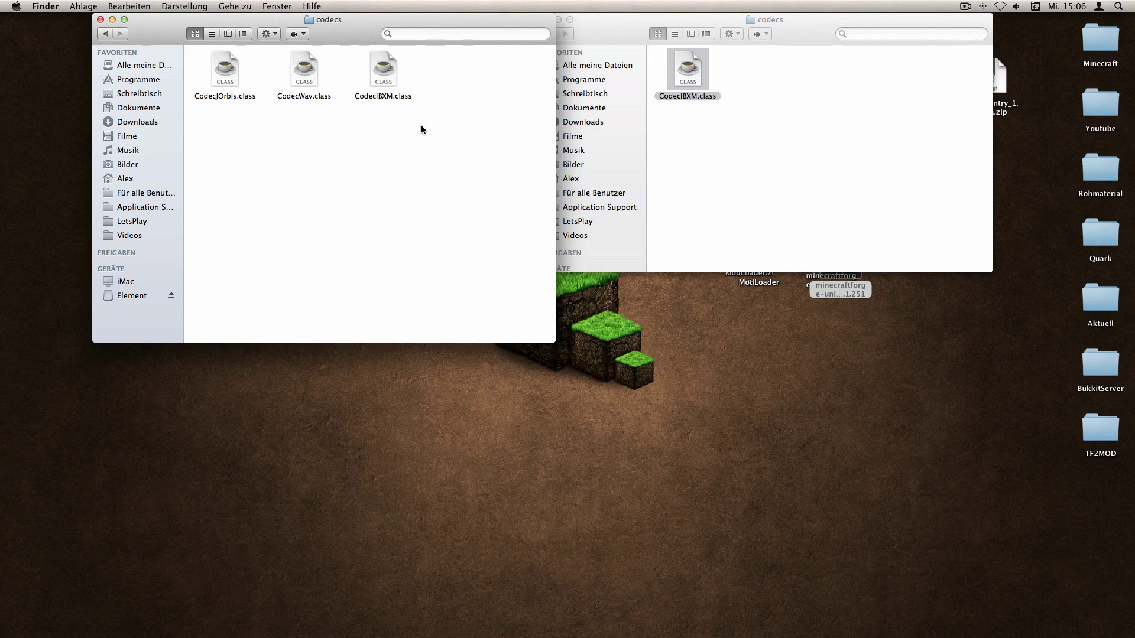
left_click_drag(599, 30, 643, 30)
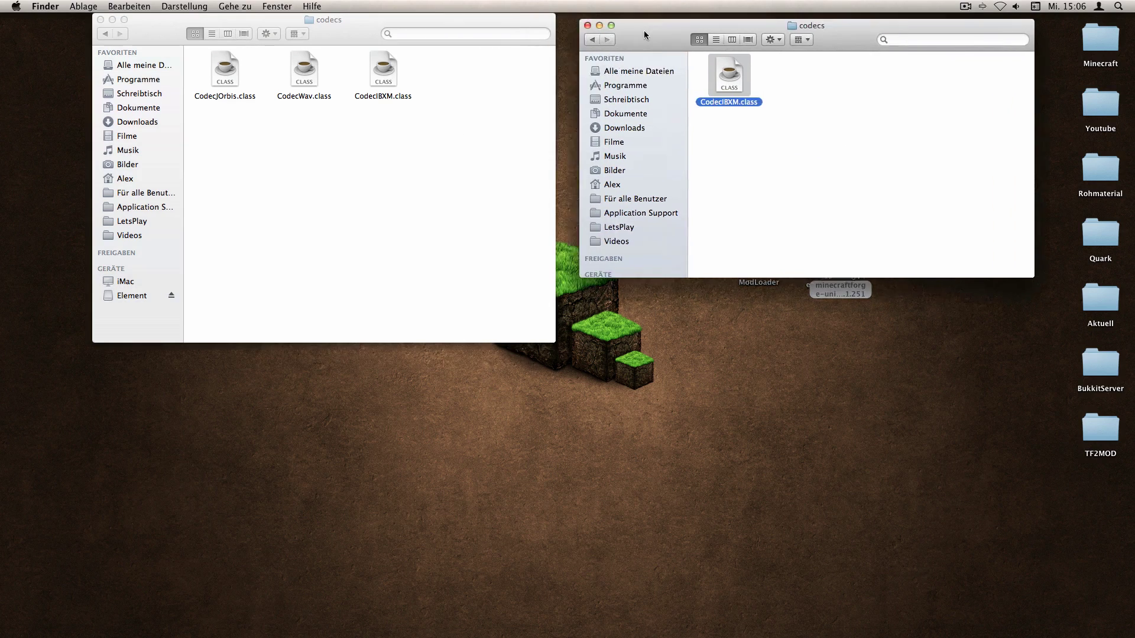
left_click(590, 21)
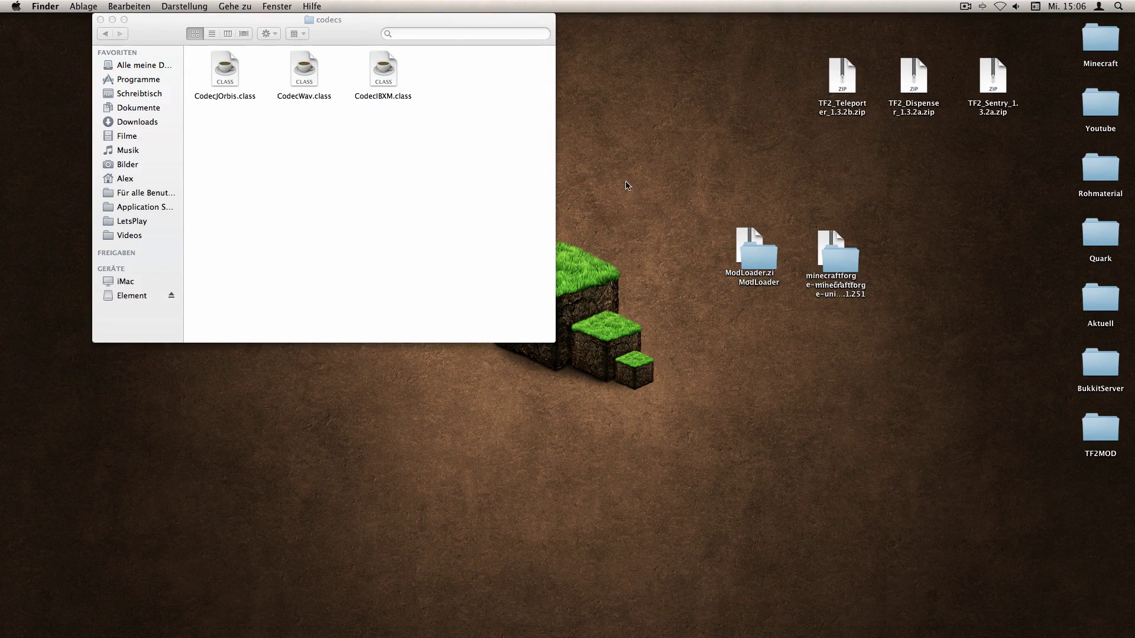
Return to the minecraft.jar folder and move its META-INF folder to the trash
left_click(107, 33)
left_click(107, 33)
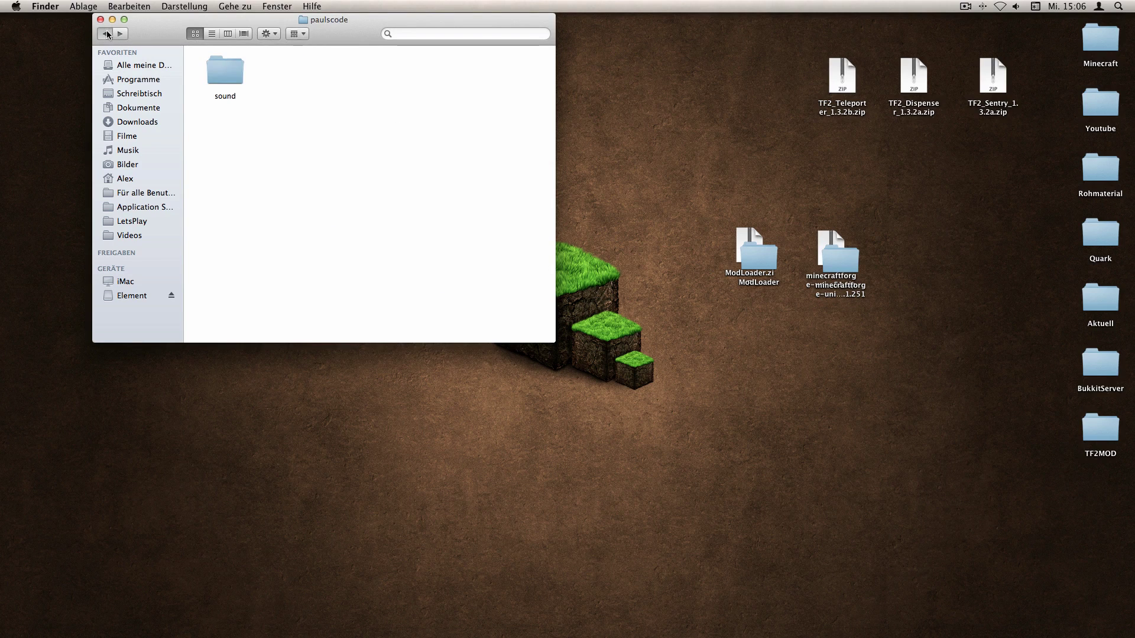
left_click(106, 33)
key("m")
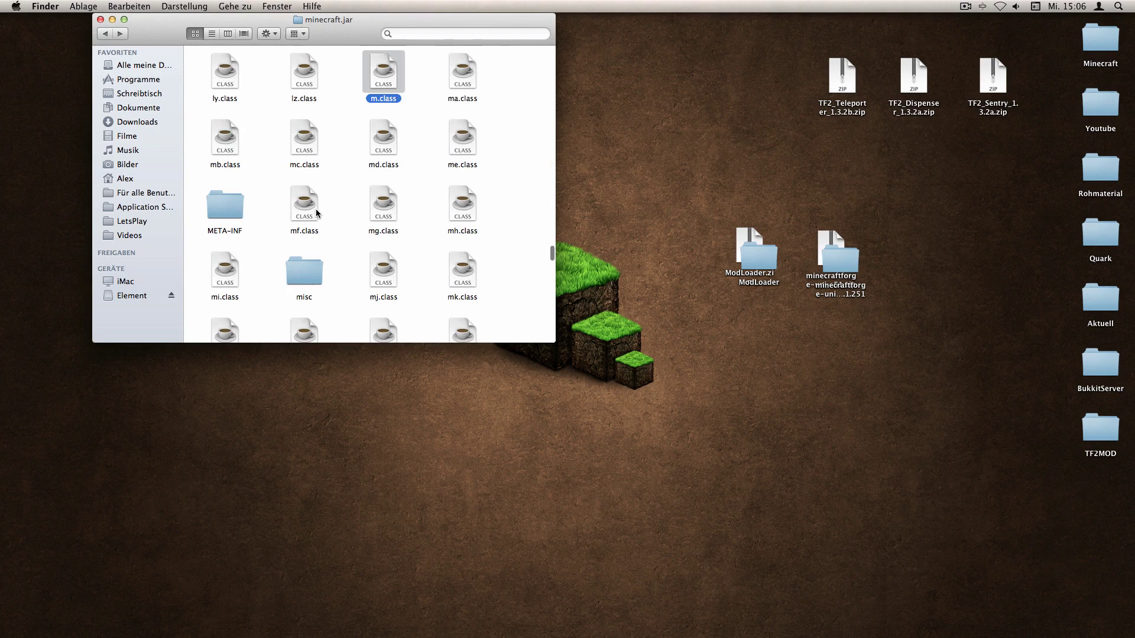
left_click_drag(224, 204, 1072, 604)
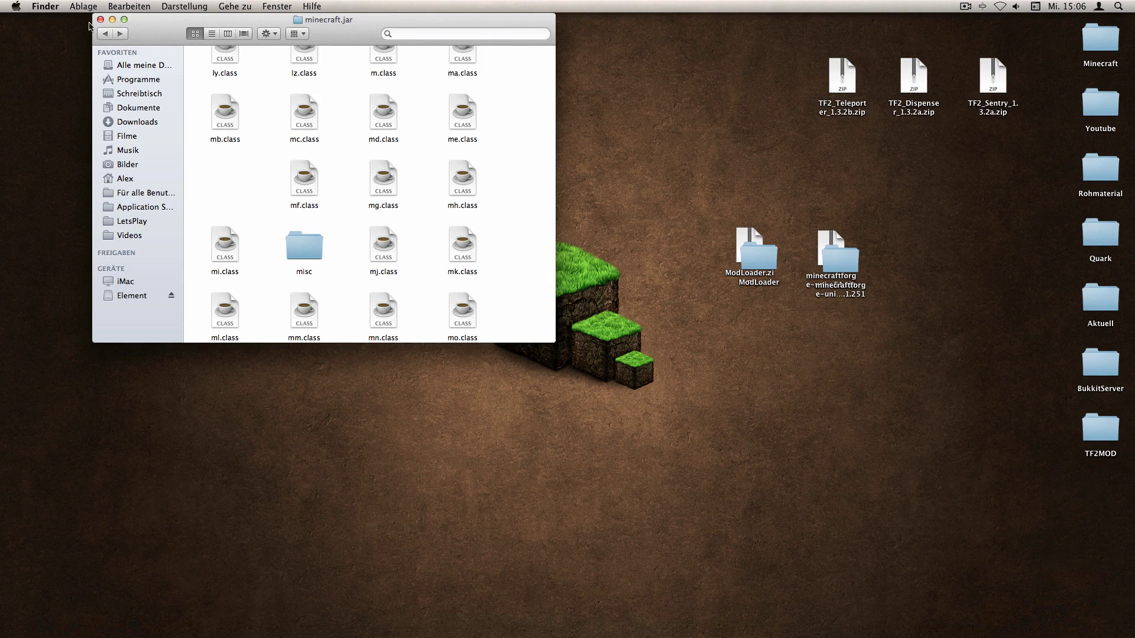
Go back up to the minecraft folder and create a new folder named mods in it
left_click(105, 35)
left_click(106, 34)
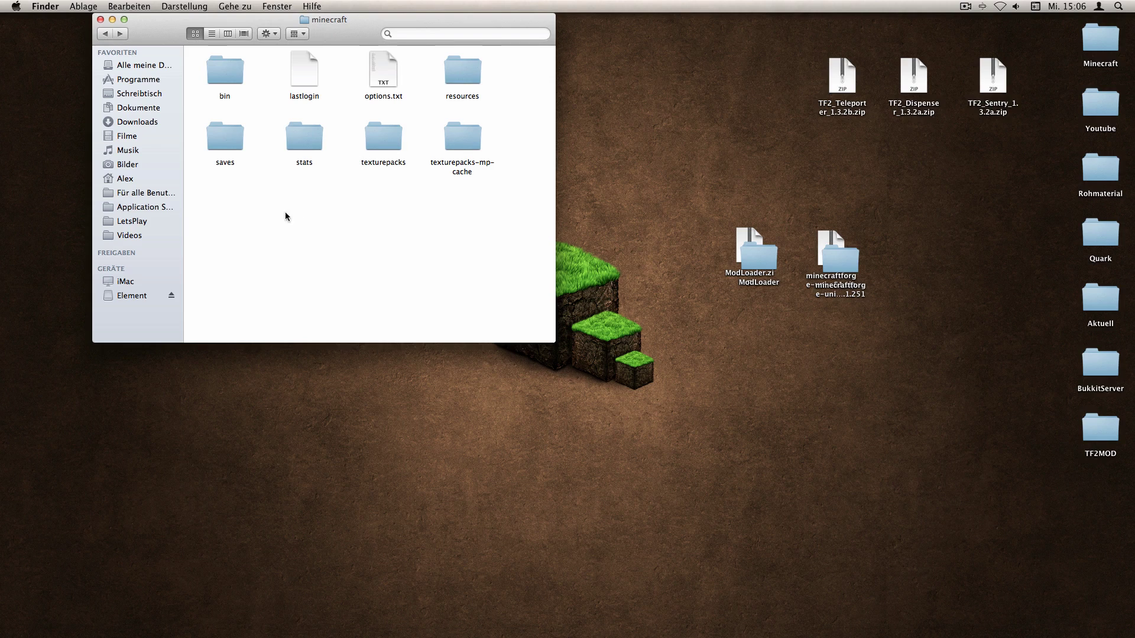
right_click(231, 199)
left_click(247, 201)
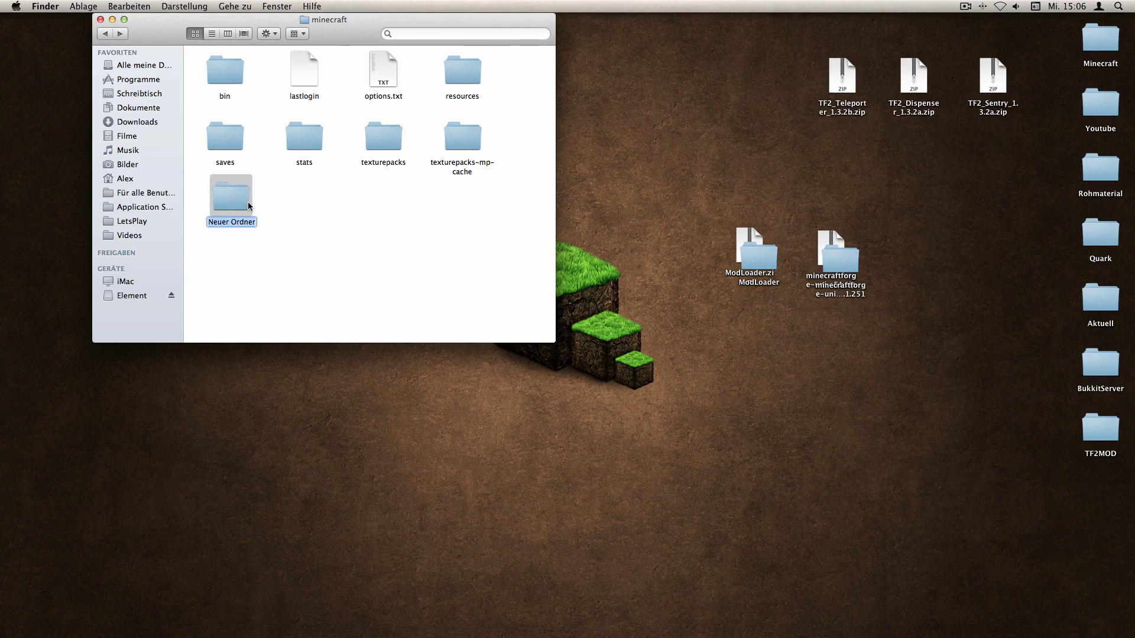
type("mods")
key("Return")
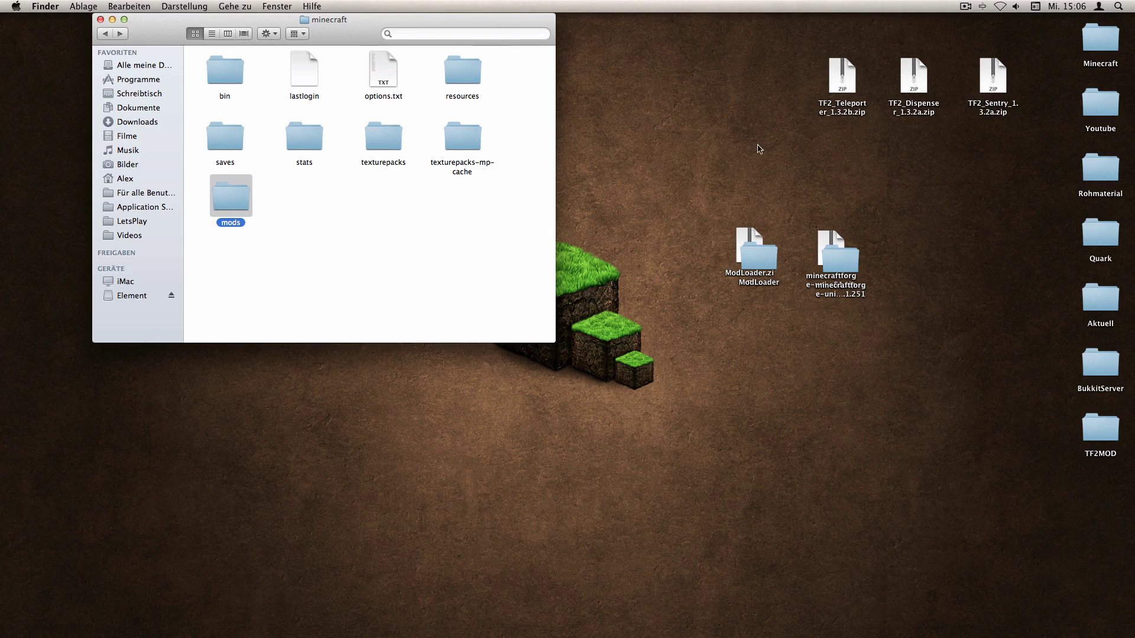
Move the TF2 Teleporter, Dispenser and Sentry zip files from the desktop into the mods folder and close the window
left_click(807, 55)
left_click_drag(799, 55, 1025, 115)
left_click_drag(983, 76, 236, 197)
left_click(100, 20)
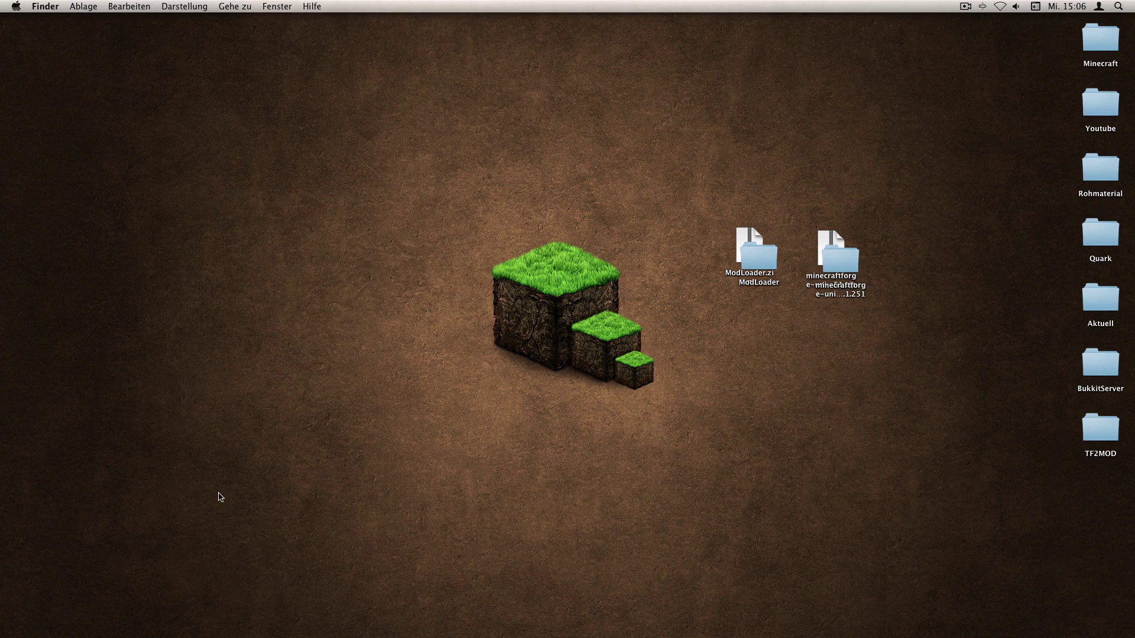
Launch Minecraft, log in and create a new singleplayer world with the default settings
left_click(170, 608)
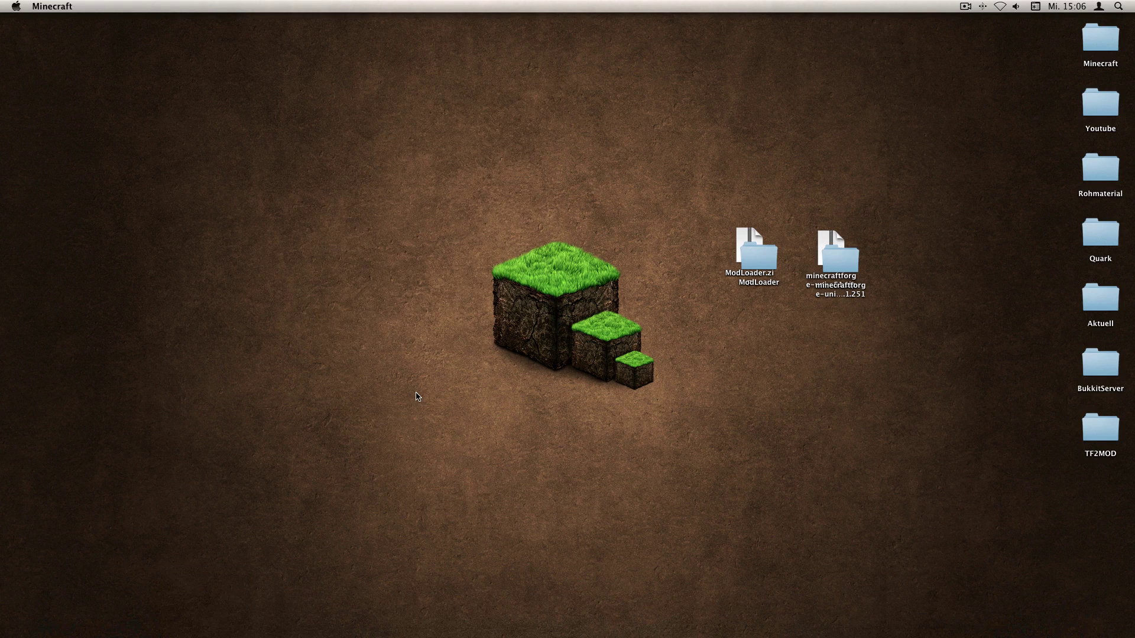
left_click(753, 448)
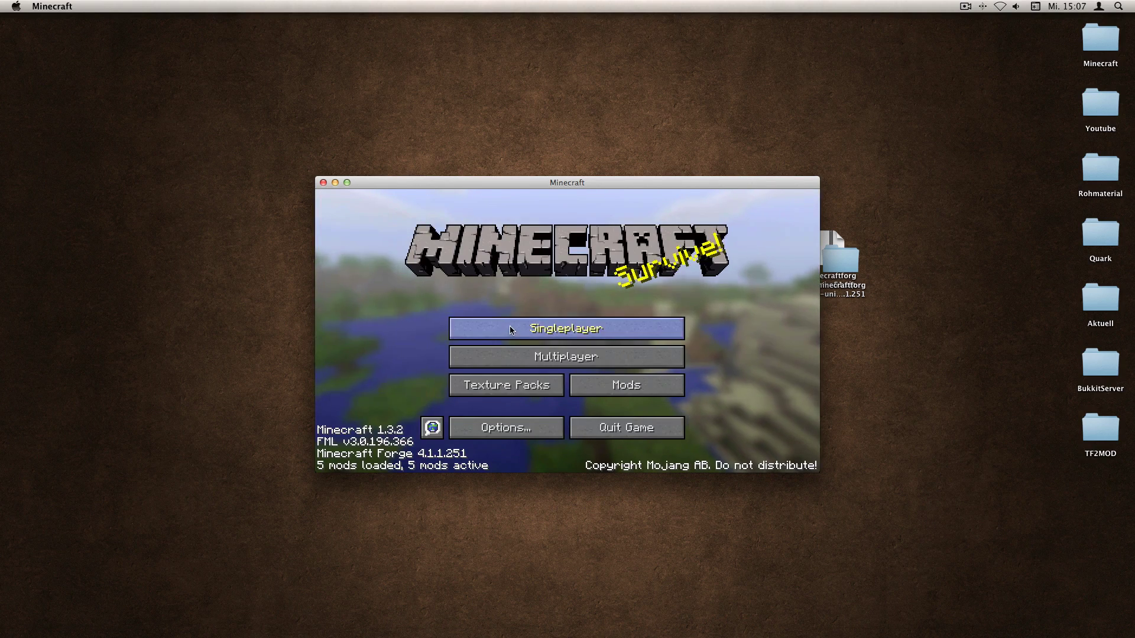
left_click(509, 327)
left_click(600, 417)
left_click(495, 450)
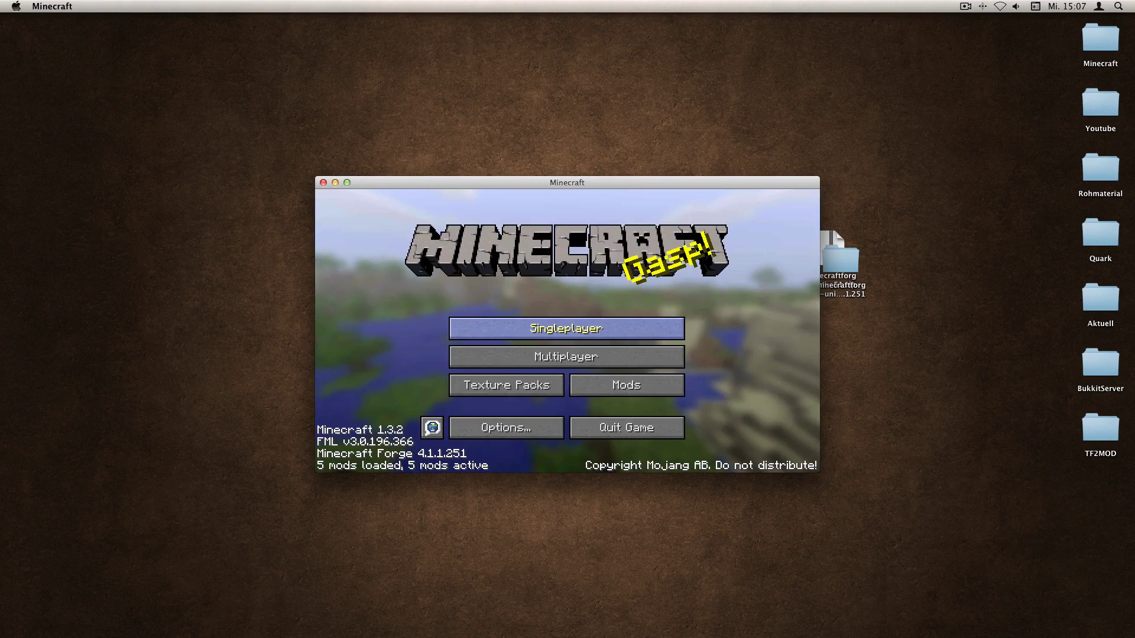
Test the modded game by breaking a block and looking around the new world, and close Minecraft
mouse_move(567, 332)
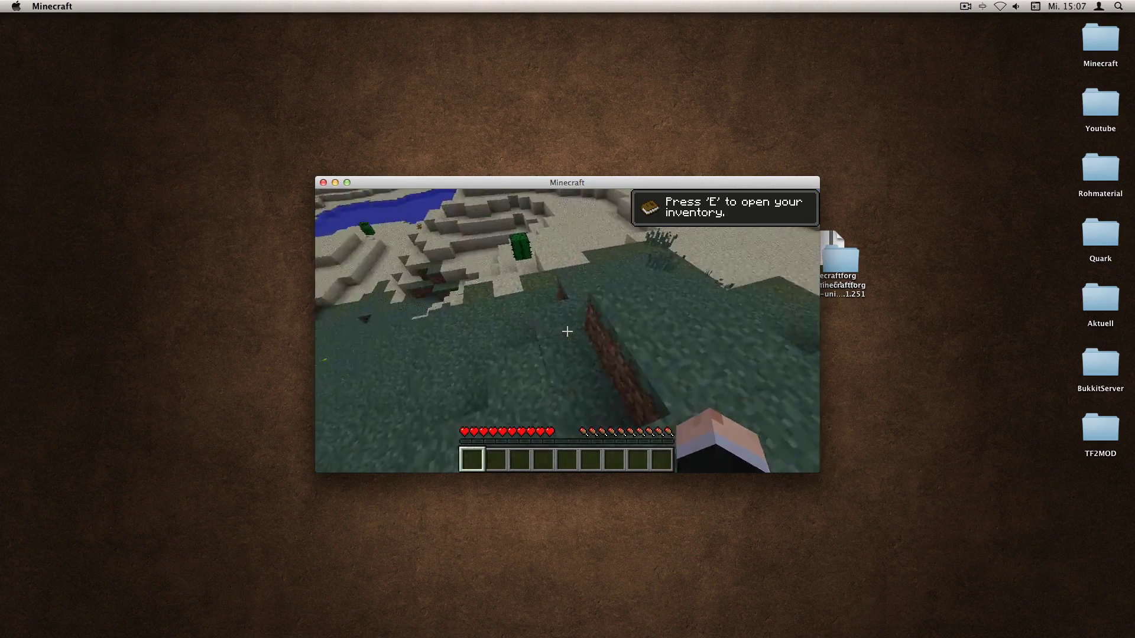
left_click(567, 332)
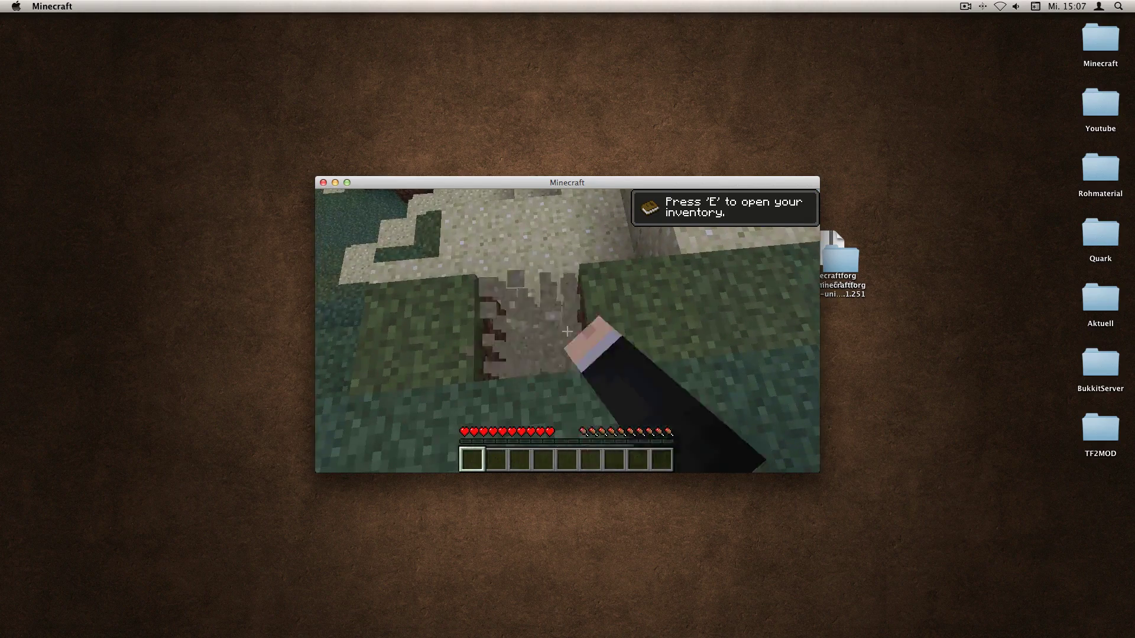
mouse_move(567, 332)
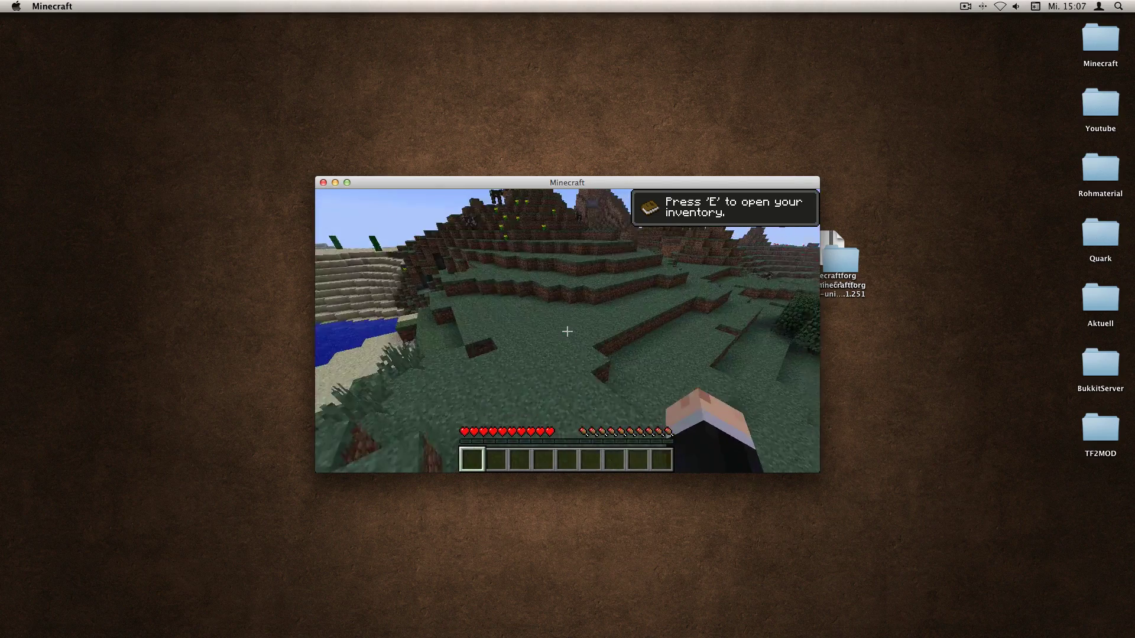
key("Escape")
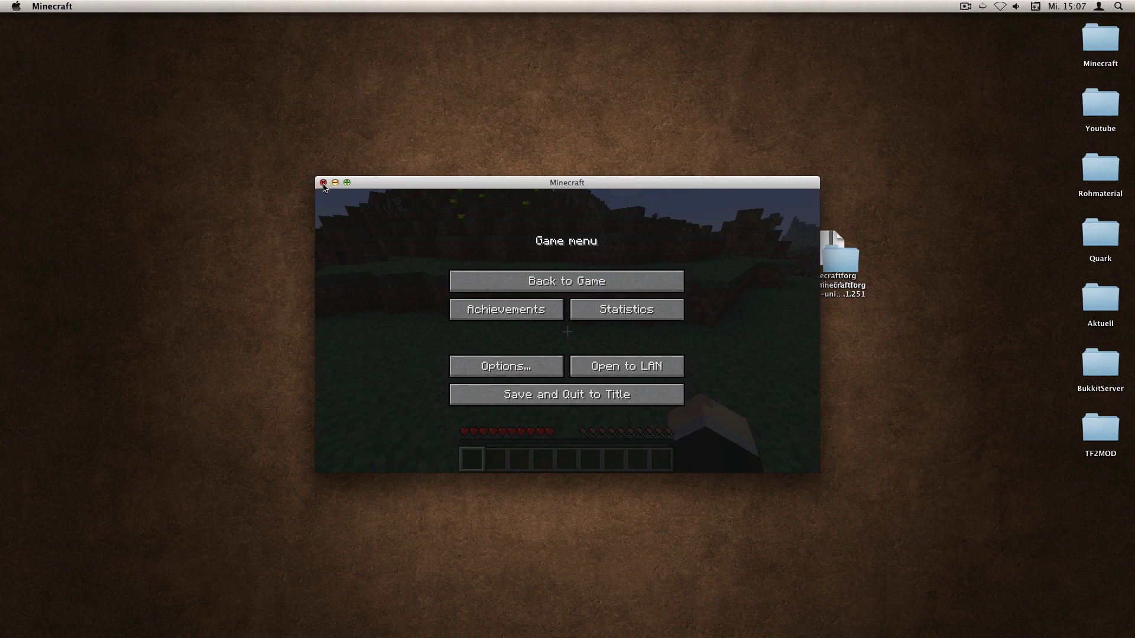
left_click(323, 182)
Move the ModLoader and minecraftforge zip files and their unpacked folders from the desktop to the trash
left_click_drag(658, 222, 886, 328)
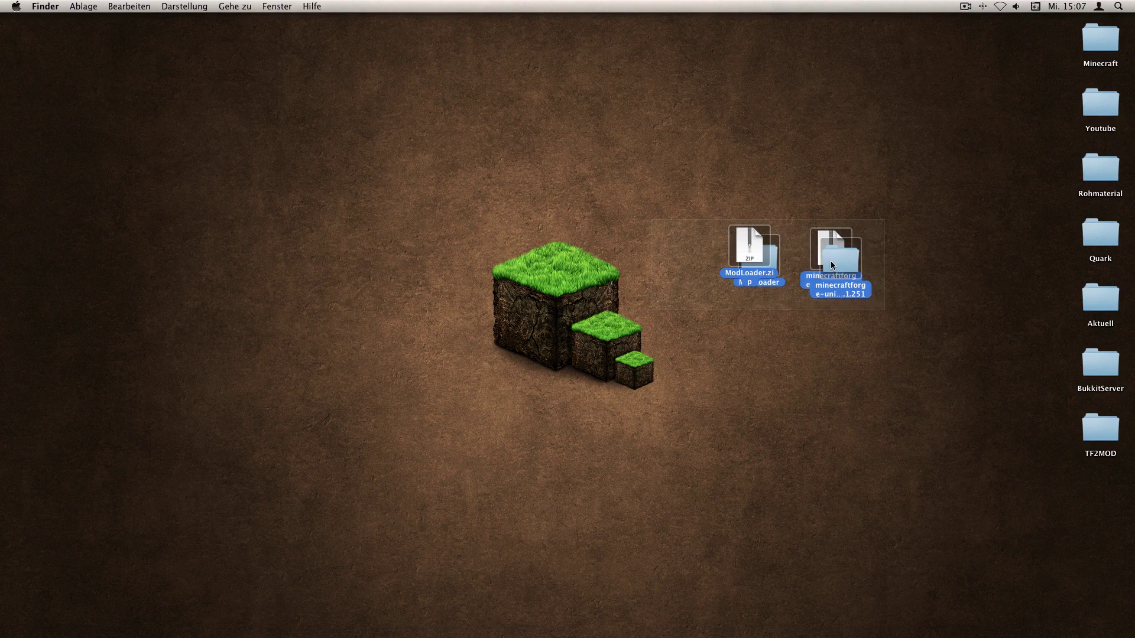
left_click_drag(831, 261, 1068, 612)
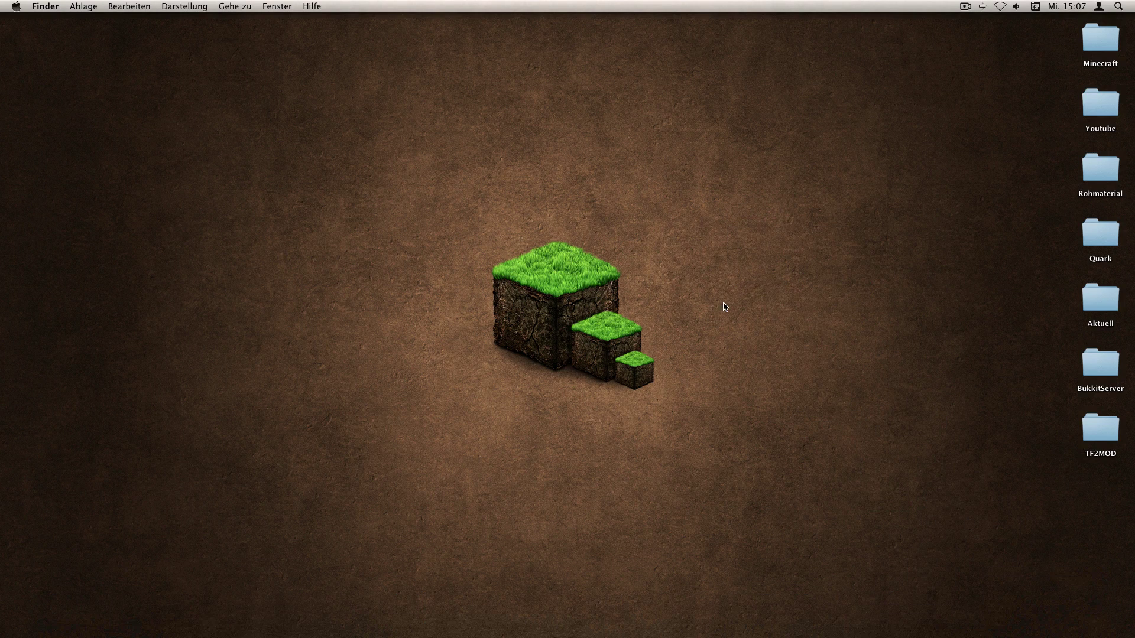